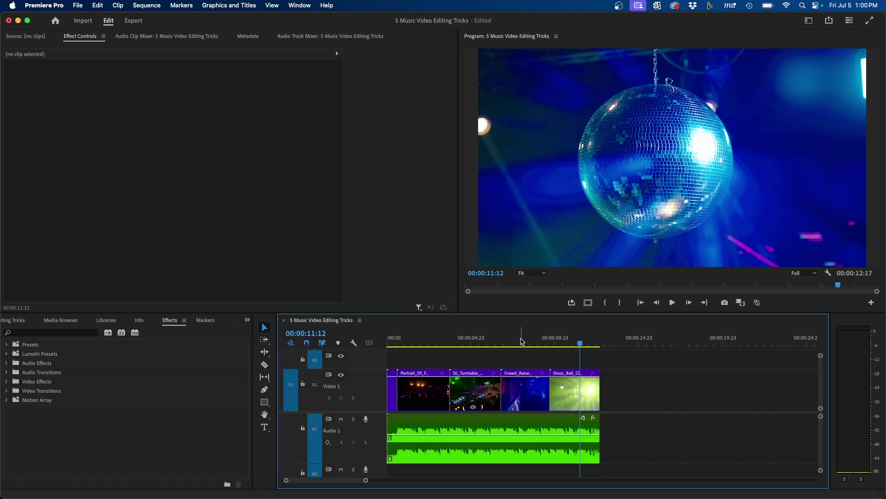
# - Play the sequence from its beginning to review the cuts
pyautogui.press('Home')
pyautogui.press('space')
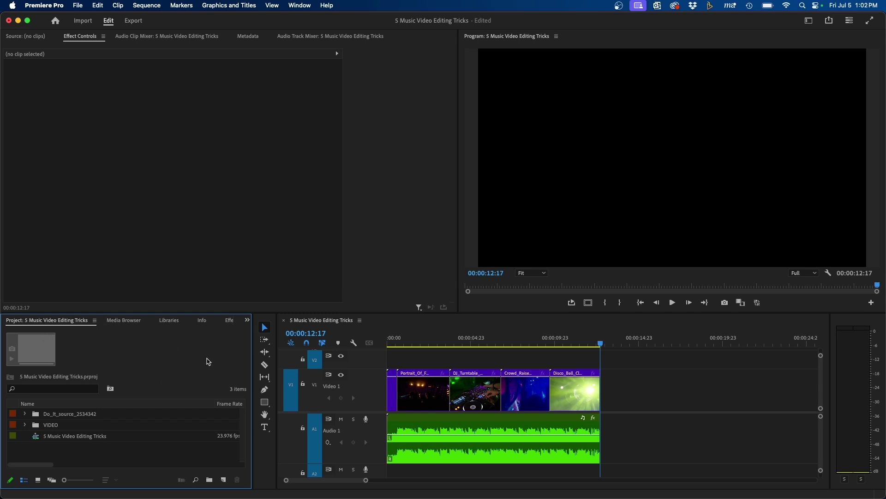
# - Create a new adjustment layer and place it on video track 2 above the cut between the DJ turntable and raised-hands clips
pyautogui.rightClick(189, 454)
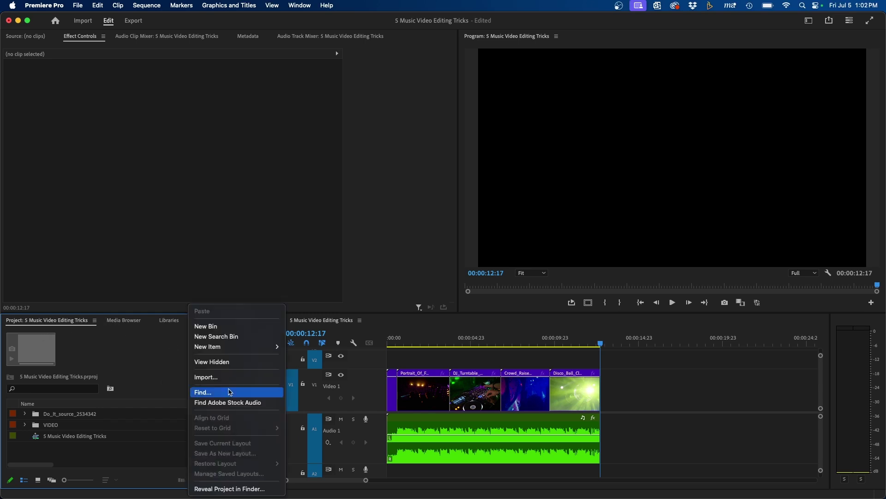
pyautogui.moveTo(272, 347)
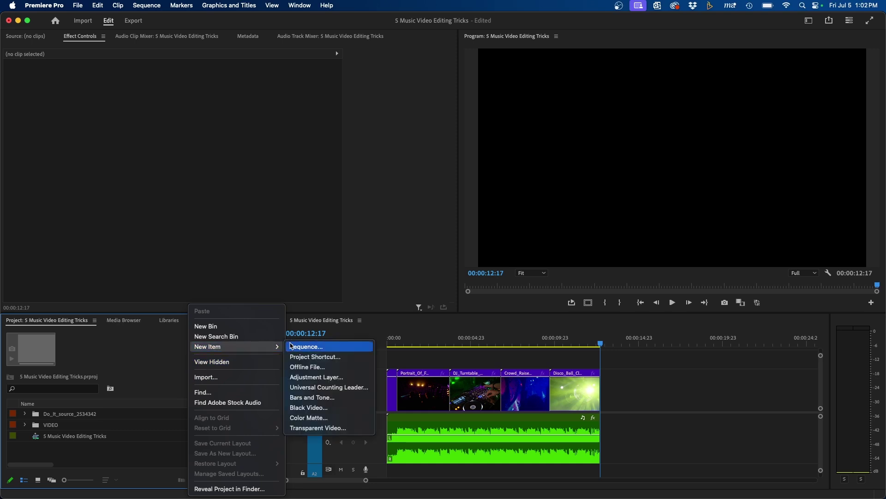
pyautogui.click(343, 378)
pyautogui.click(496, 301)
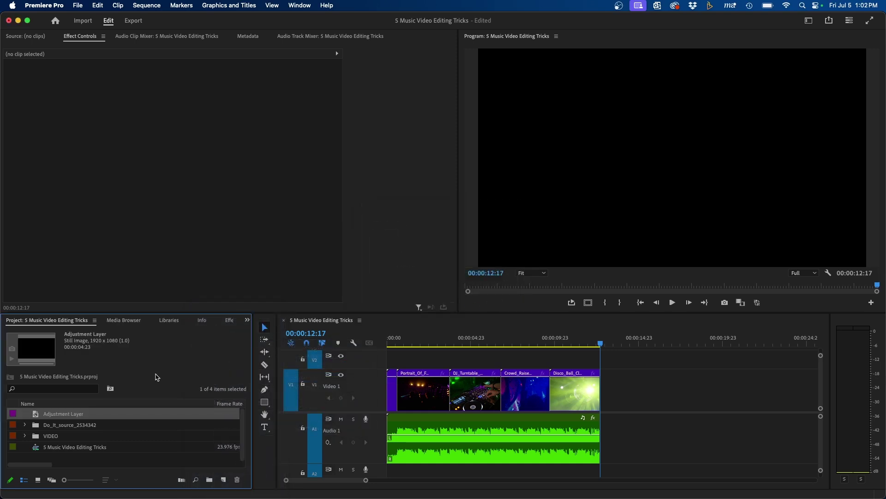
pyautogui.moveTo(495, 348)
pyautogui.mouseDown()
pyautogui.moveTo(543, 361)
pyautogui.moveTo(476, 361)
pyautogui.moveTo(486, 361)
pyautogui.mouseUp()
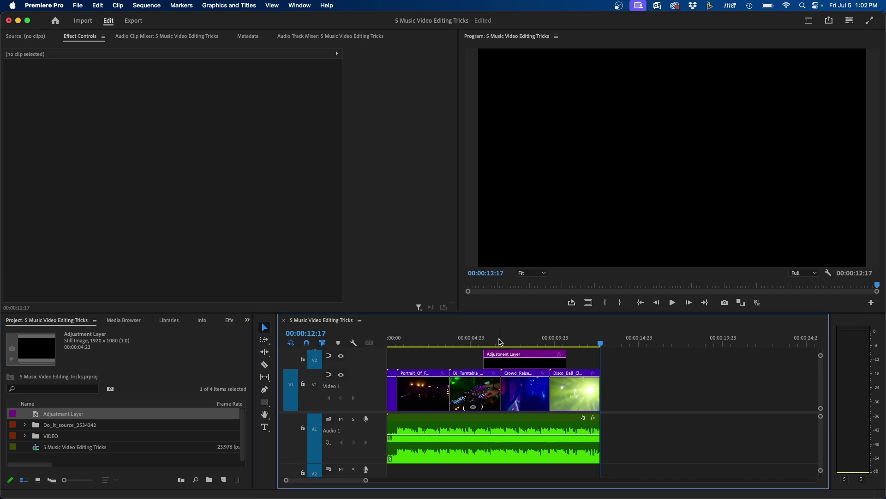
# - Move the playhead to the cut at 00:00:06:19 and set the adjustment layer's duration to 00:00:00:12
pyautogui.moveTo(501, 342); pyautogui.dragTo(515, 341)
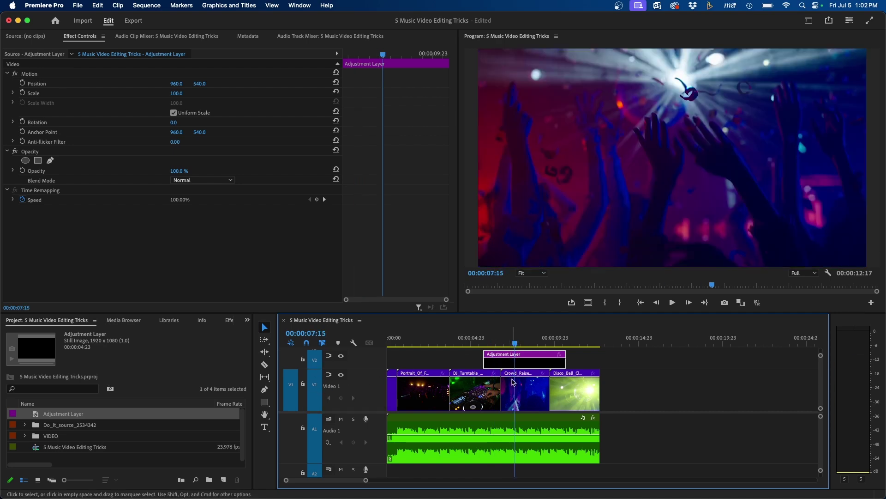
pyautogui.press('Up')
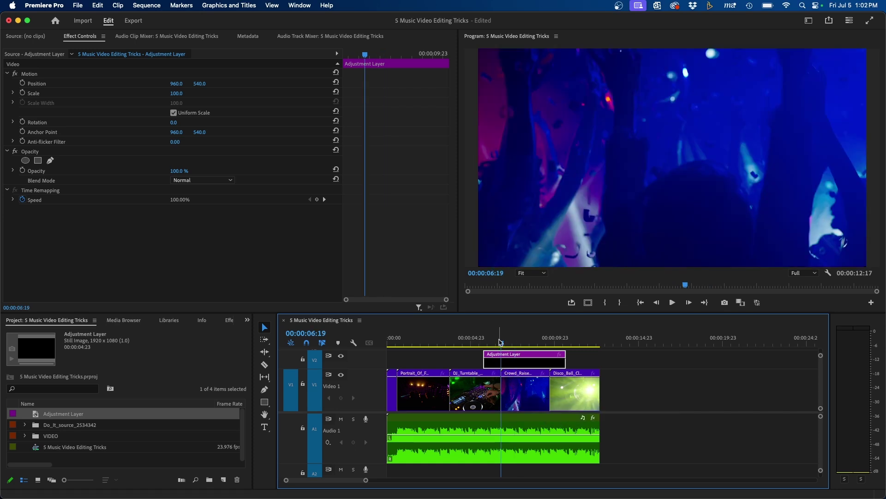
pyautogui.rightClick(518, 365)
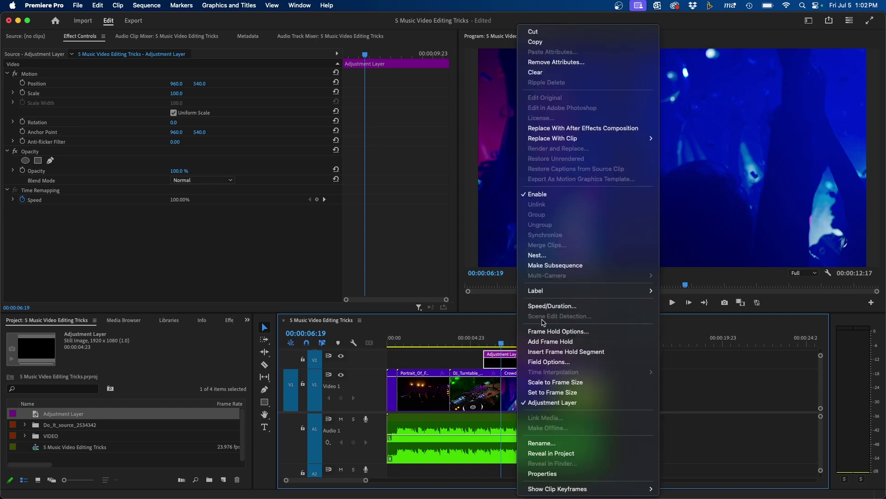
pyautogui.click(548, 306)
pyautogui.click(447, 236)
pyautogui.click(465, 234)
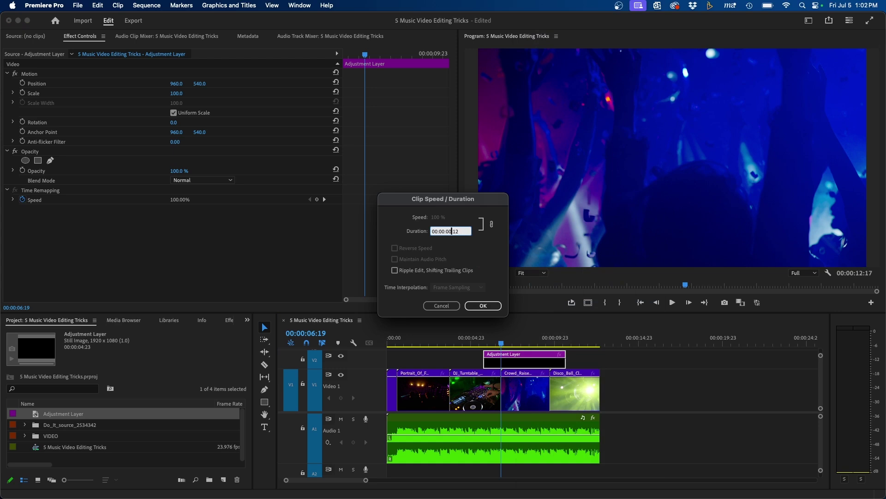
pyautogui.click(482, 307)
# - Center the adjustment layer over the cut between the DJ turntable and raised-hands clips, starting at 00:00:06:13
pyautogui.moveTo(490, 360); pyautogui.dragTo(511, 364)
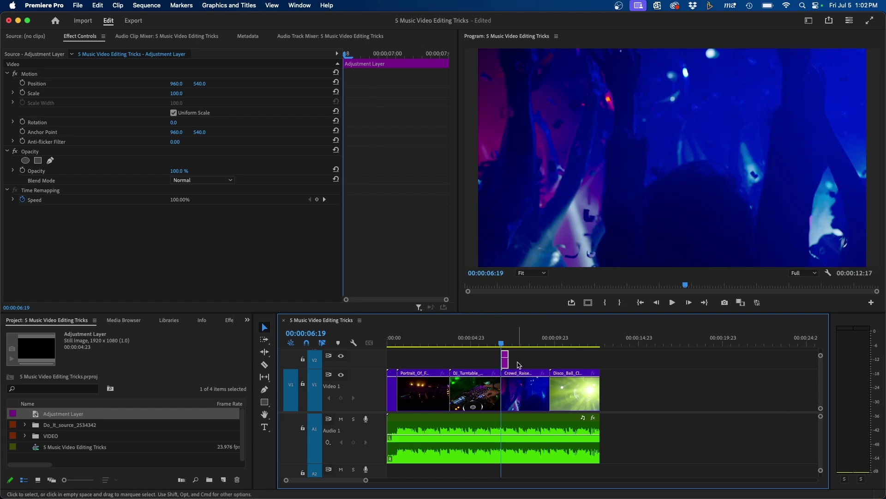
pyautogui.press('=')
pyautogui.press('=')
pyautogui.press('=')
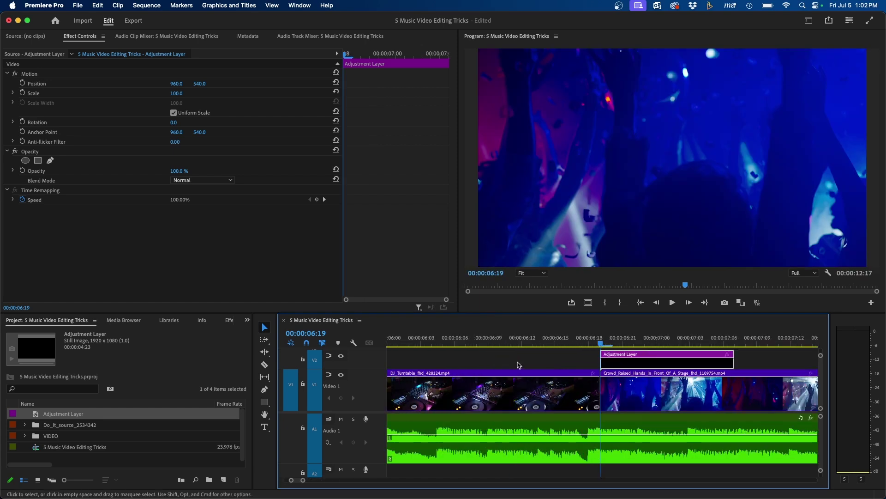
pyautogui.moveTo(665, 356); pyautogui.dragTo(611, 356)
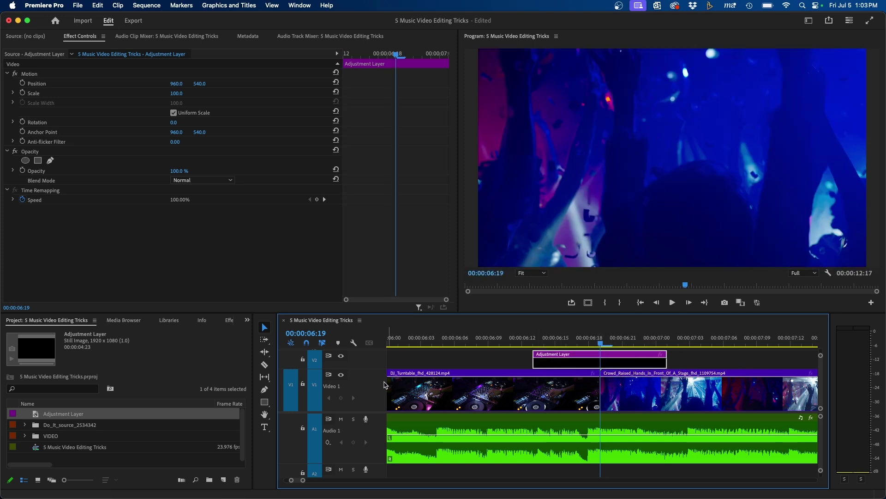
# - Find the Transform video effect and apply it to the adjustment layer
pyautogui.click(225, 322)
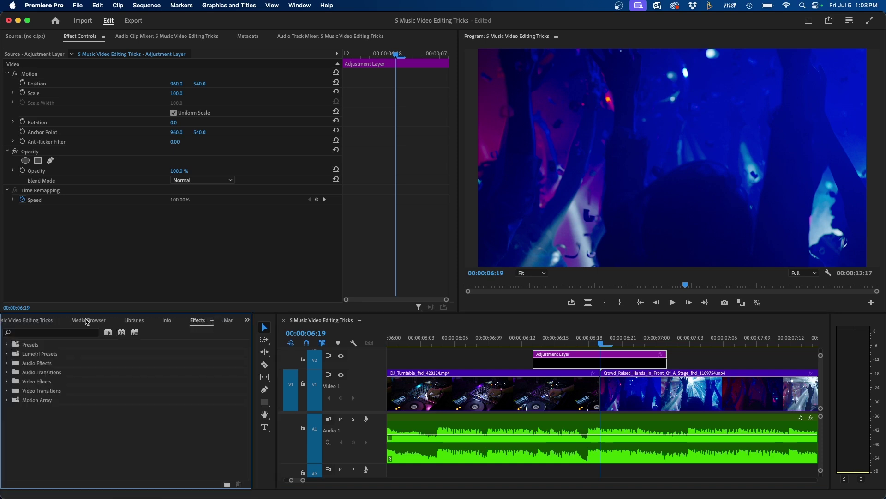
pyautogui.click(46, 333)
pyautogui.write('transsform')
pyautogui.moveTo(39, 398); pyautogui.dragTo(566, 359)
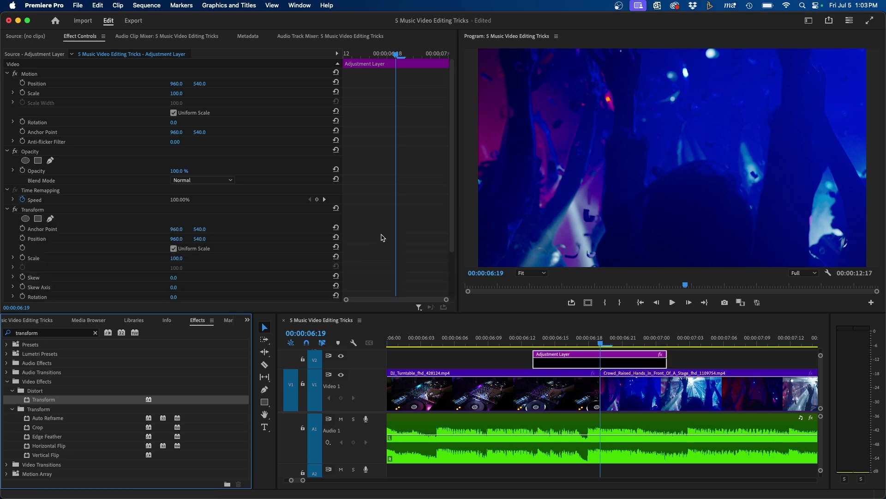
# - Keyframe the Transform effect's Scale at 100 on the adjustment layer's first frame, 00:00:06:13, and at 120 on 00:00:06:15
pyautogui.moveTo(595, 341); pyautogui.dragTo(541, 342)
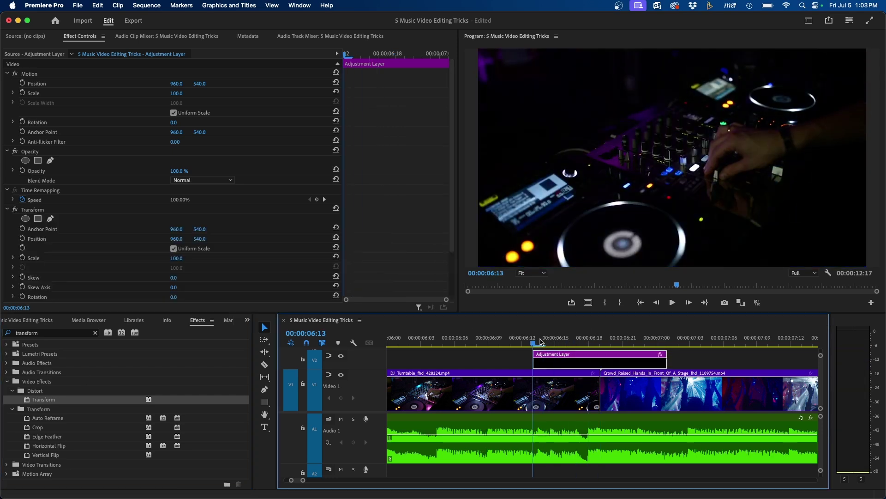
pyautogui.click(23, 258)
pyautogui.press('Right')
pyautogui.press('Right')
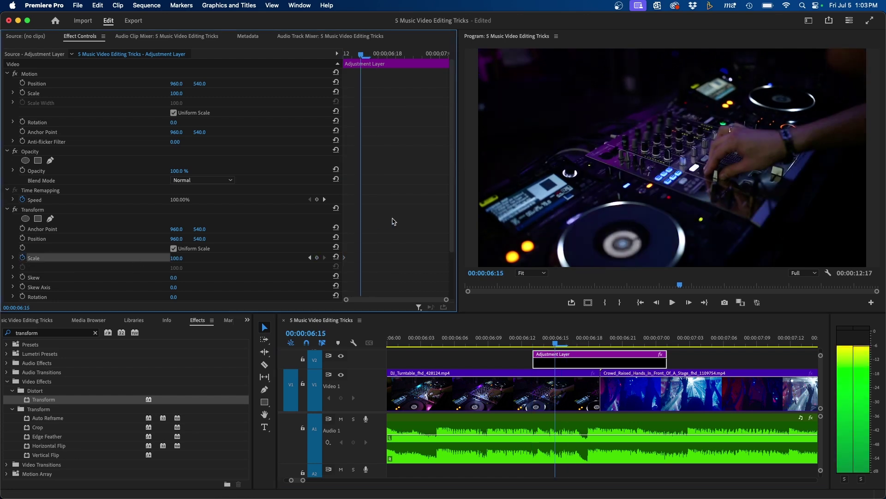
pyautogui.click(177, 257)
pyautogui.write('120')
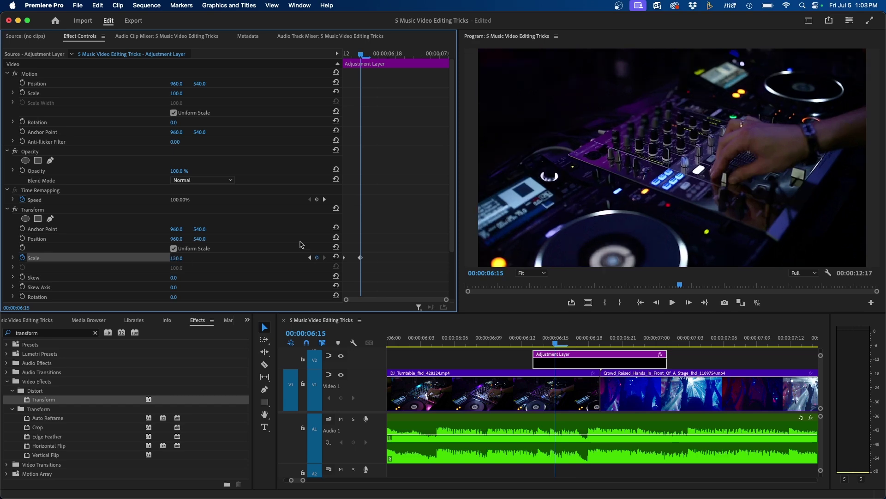
# - Add a Transform Scale keyframe holding 120 at 00:00:06:22 and reset the scale to 100 at 00:00:07:00
pyautogui.click(444, 55)
pyautogui.press('Left')
pyautogui.press('Left')
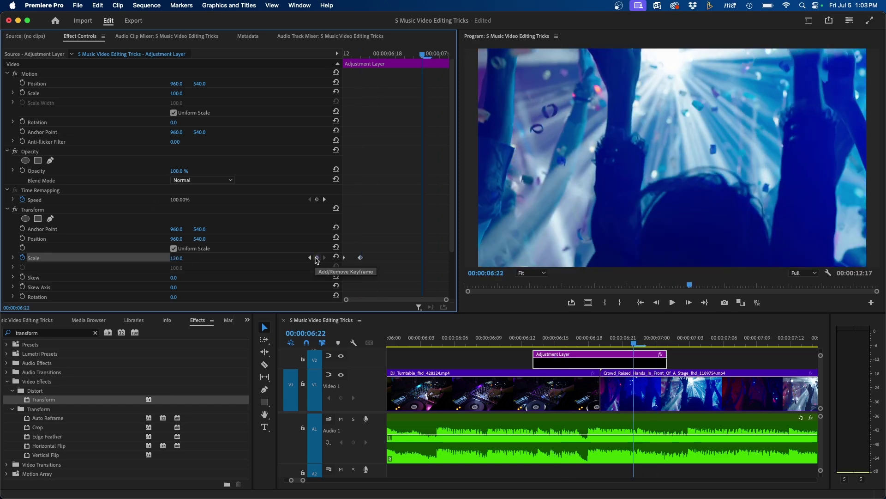
pyautogui.click(317, 258)
pyautogui.press('Right')
pyautogui.press('Right')
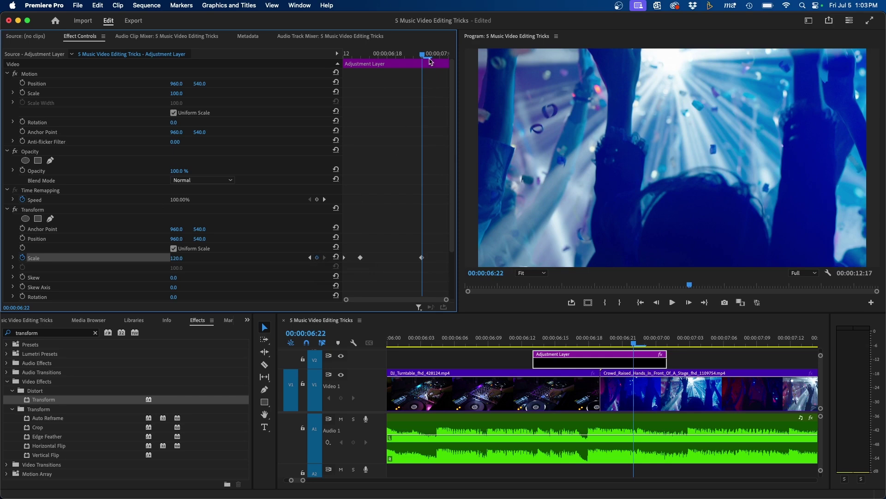
pyautogui.click(337, 258)
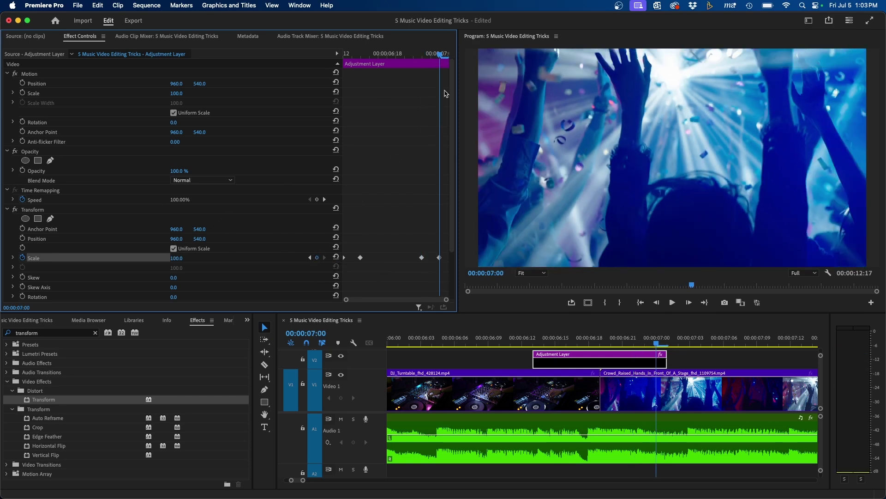
# - Play back the scale animation and return the playhead to the cut at 00:00:06:19
pyautogui.press('Up')
pyautogui.press('space')
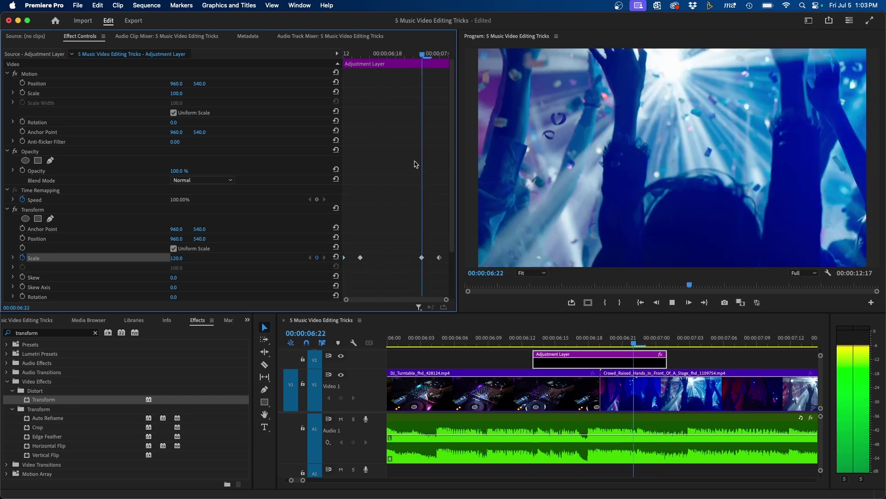
pyautogui.moveTo(616, 336); pyautogui.dragTo(599, 337)
pyautogui.press('d')
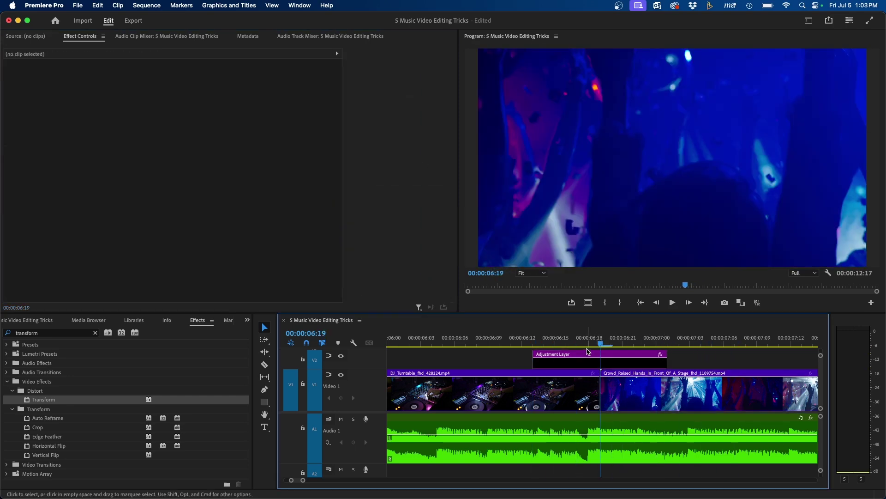
# - Keyframe the Transform Position at 960, 540 on 00:00:06:15 and shift it to 1110, 540 on 00:00:06:16
pyautogui.moveTo(594, 337); pyautogui.dragTo(556, 337)
pyautogui.click(360, 258)
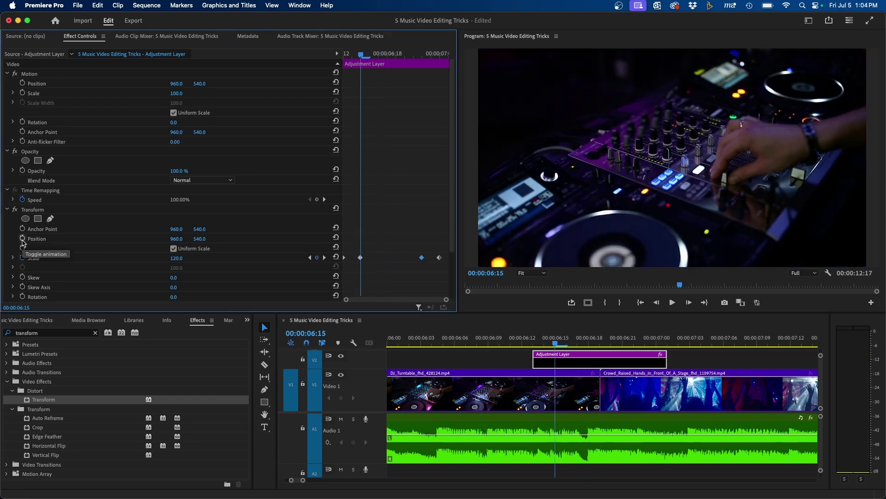
pyautogui.click(23, 238)
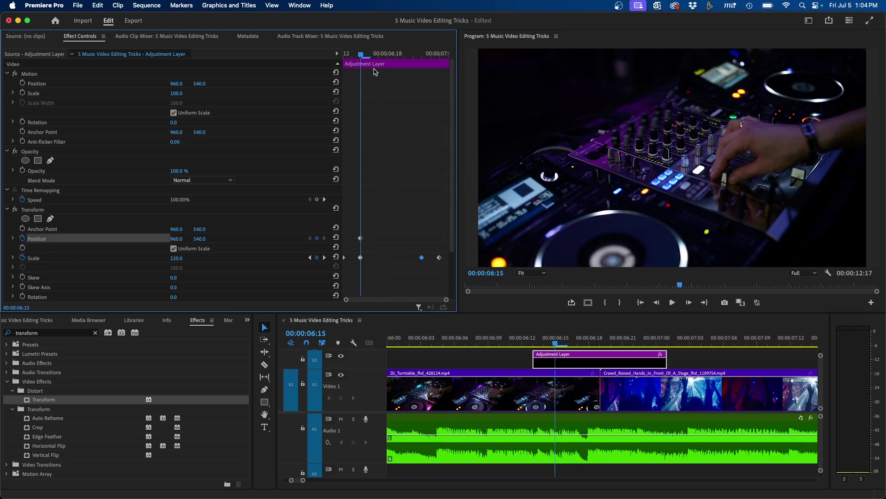
pyautogui.press('Right')
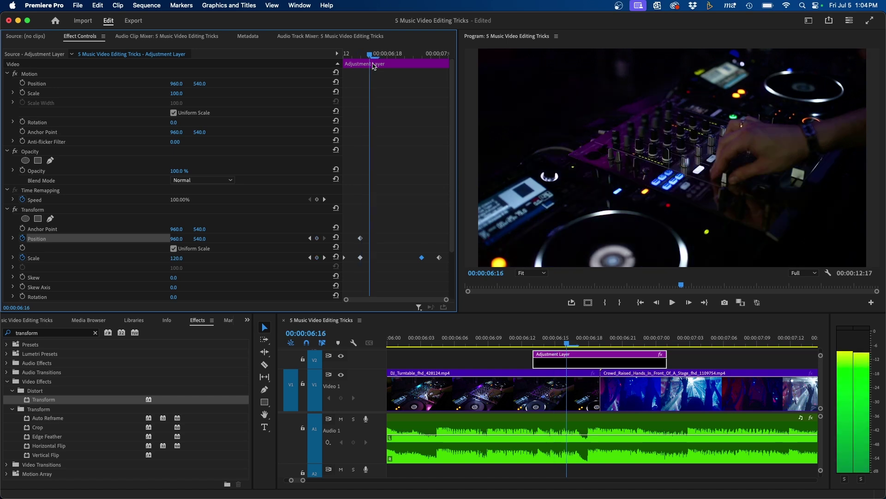
pyautogui.moveTo(176, 239); pyautogui.dragTo(245, 238)
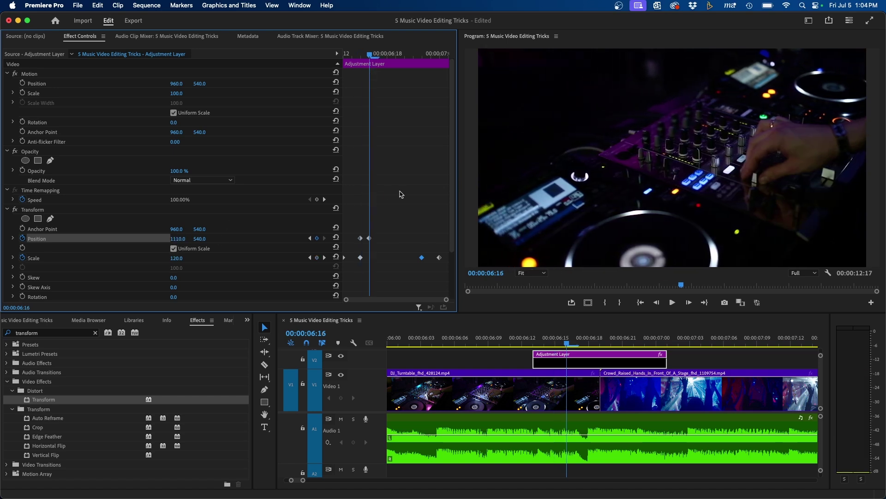
# - Add Transform Position keyframes on each frame from 00:00:06:17, with 884, 478 at 00:00:06:18 and 884, 622 at 00:00:06:19
pyautogui.press('Right')
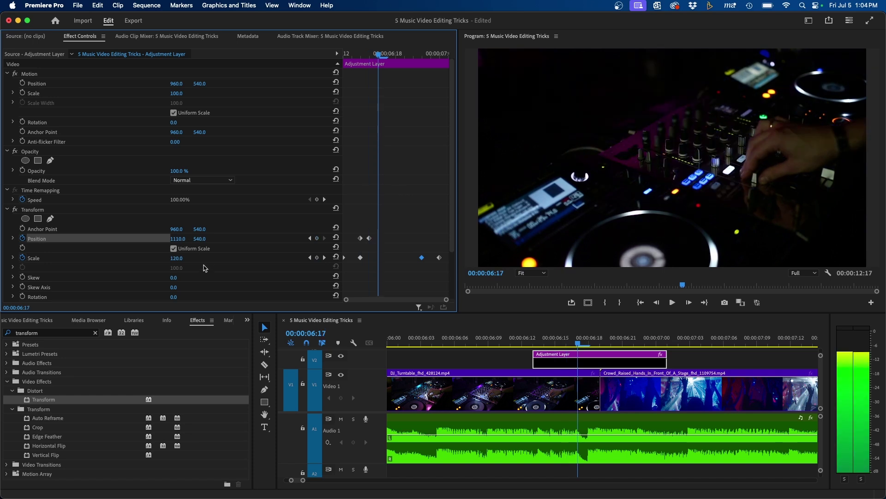
pyautogui.press('Right')
pyautogui.moveTo(203, 239); pyautogui.dragTo(141, 239)
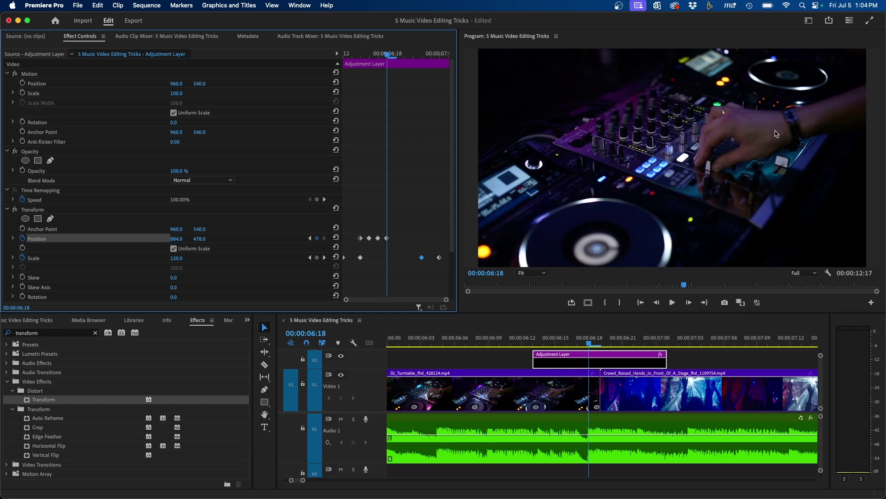
pyautogui.press('Right')
pyautogui.moveTo(199, 239); pyautogui.dragTo(204, 238)
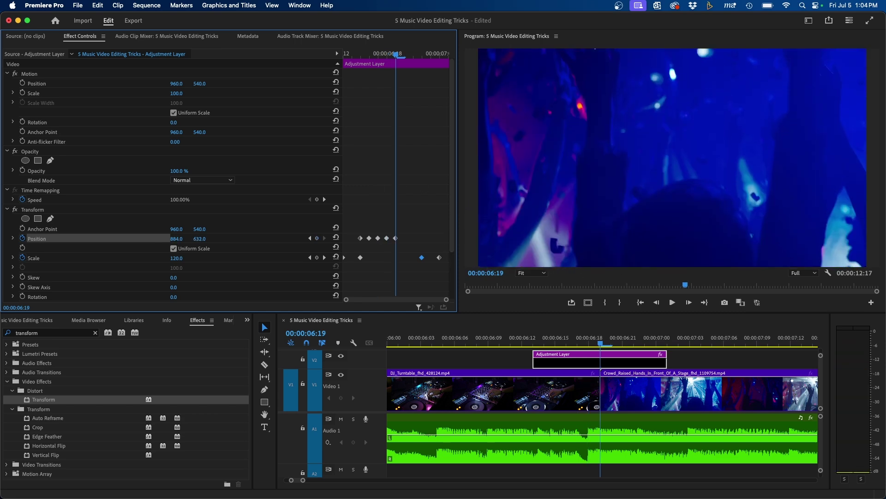
# - Set the Transform Position to 1084, 622 at 00:00:06:20 and reset it to 960, 540 at 00:00:06:21
pyautogui.press('Right')
pyautogui.moveTo(175, 239); pyautogui.dragTo(259, 239)
pyautogui.press('Right')
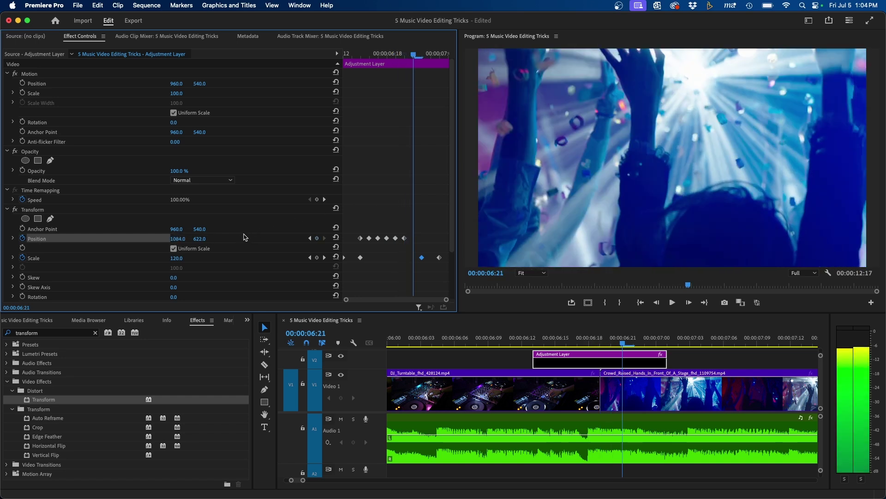
pyautogui.click(336, 238)
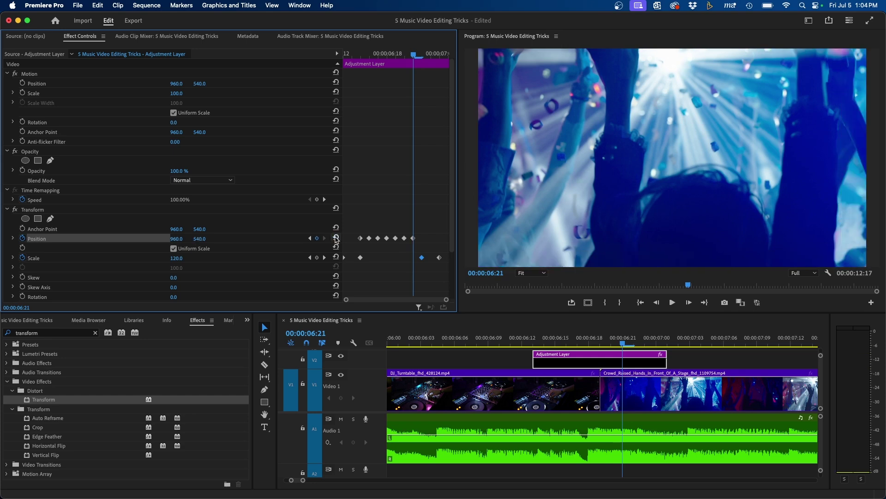
# - Play back the finished position shake across the cut
pyautogui.press('Up')
pyautogui.press('space')
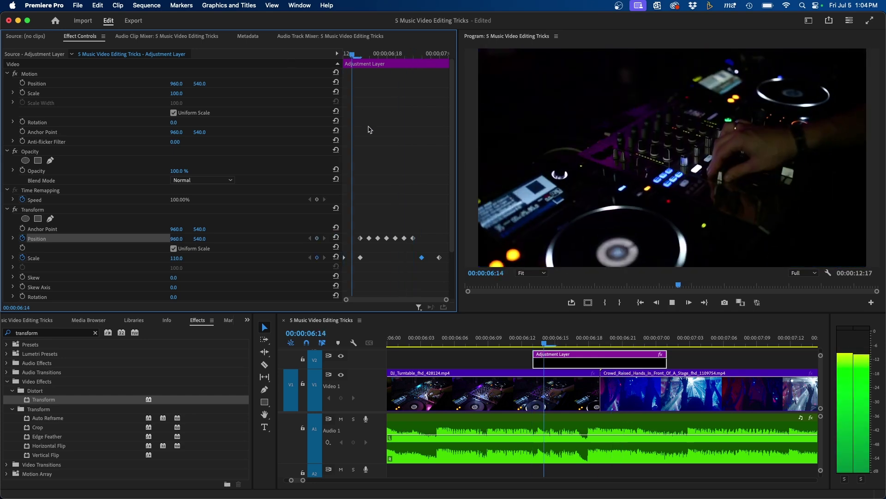
pyautogui.press('space')
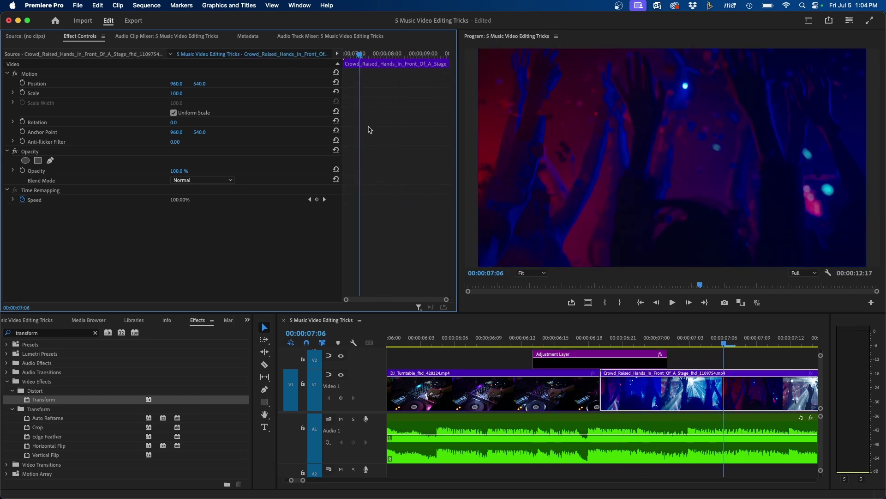
# - Turn off Use Composition's Shutter Angle in the adjustment layer's Transform effect and set the Shutter Angle to 360
pyautogui.click(602, 338)
pyautogui.click(587, 361)
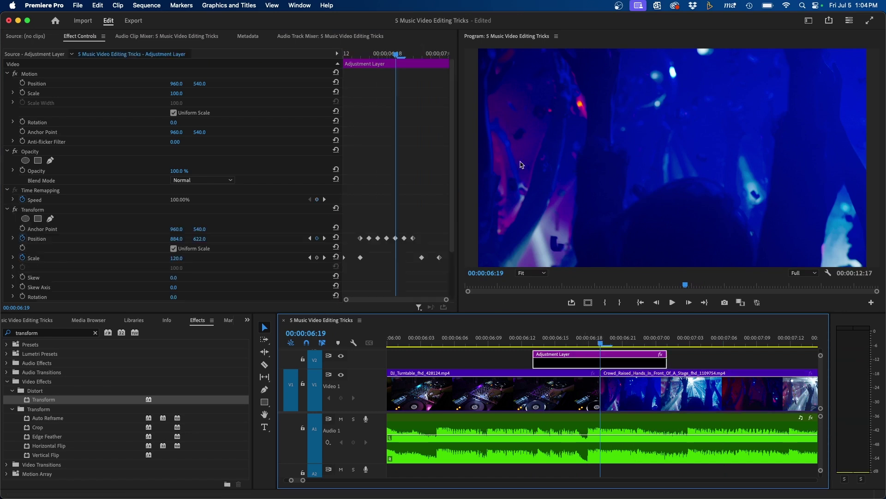
pyautogui.click(37, 213)
pyautogui.scroll(-3, 123, 239)
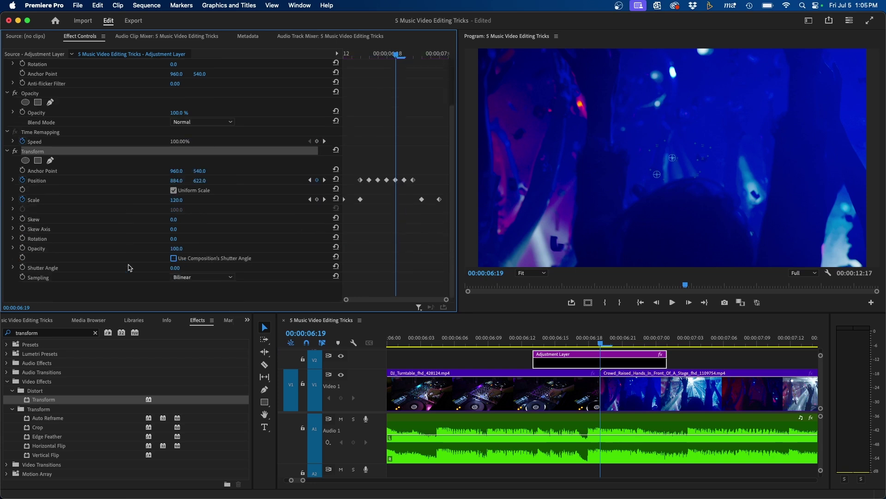
pyautogui.moveTo(175, 271); pyautogui.dragTo(183, 271)
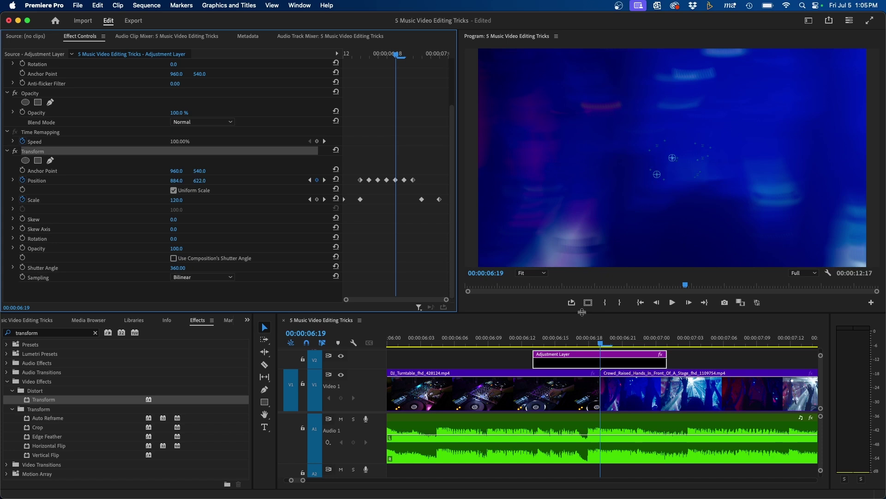
# - Play back the camera shake with motion blur from shortly before the adjustment layer across the cut
pyautogui.moveTo(587, 341); pyautogui.dragTo(499, 341)
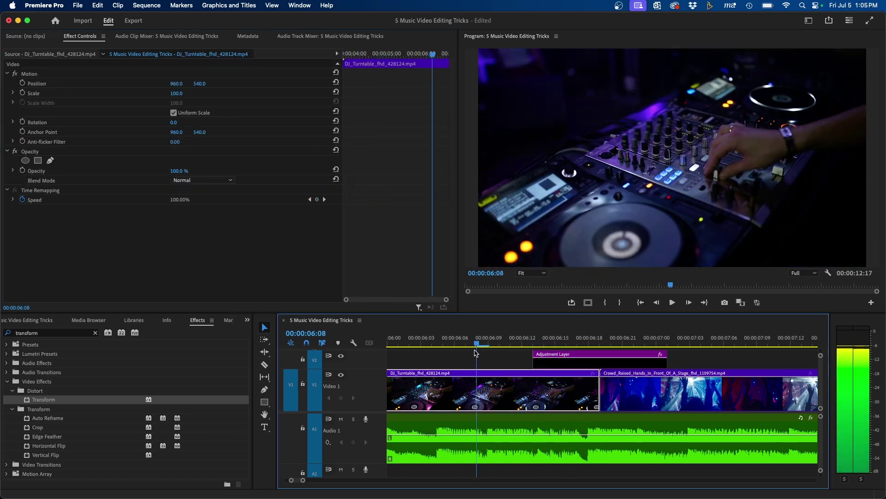
pyautogui.click(732, 359)
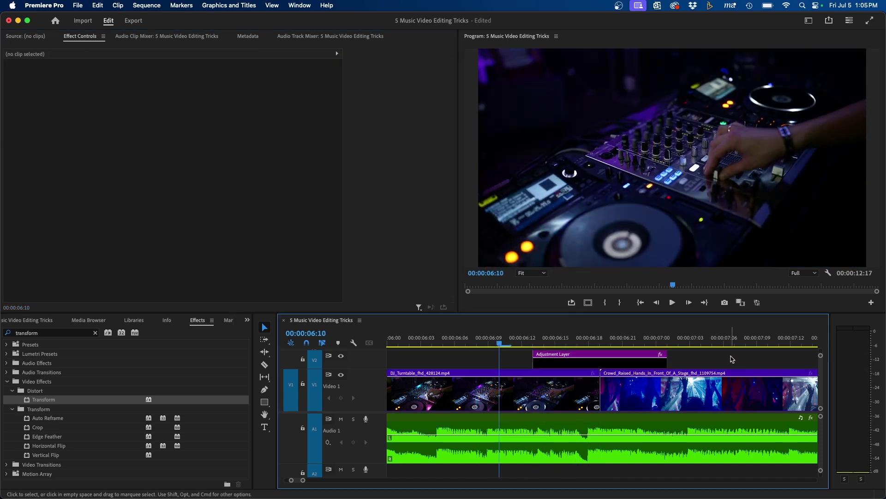
pyautogui.press('space')
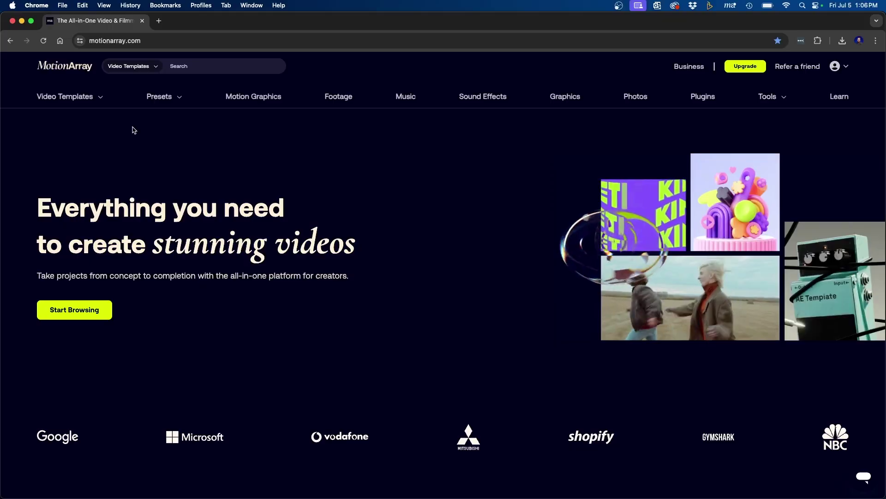
# - Switch to the Motion Array website in Chrome and view its Footage and Music categories
pyautogui.moveTo(162, 96)
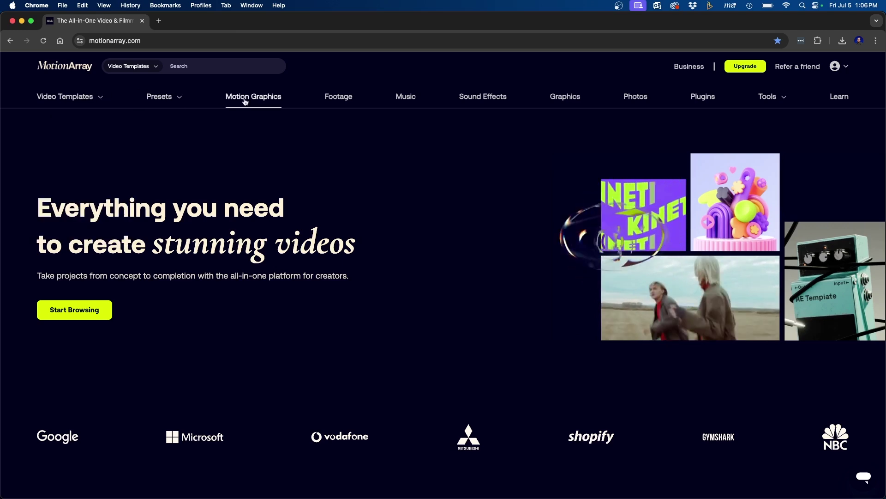
pyautogui.click(338, 96)
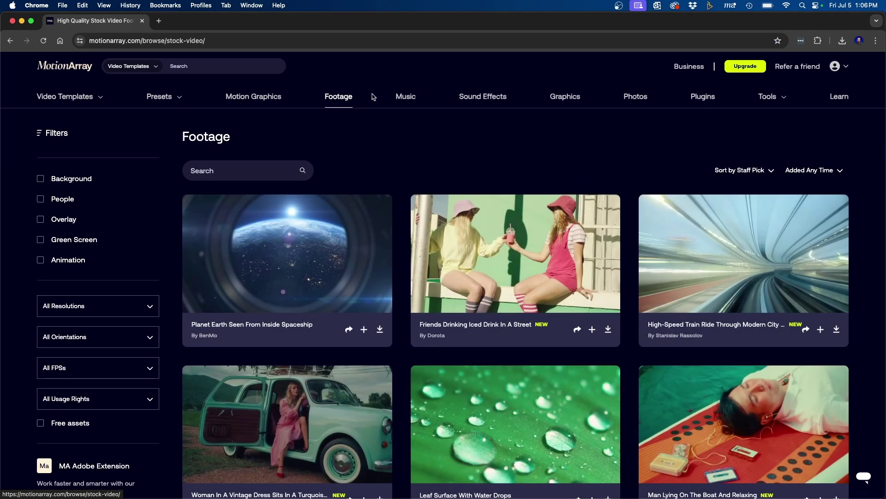
pyautogui.click(402, 95)
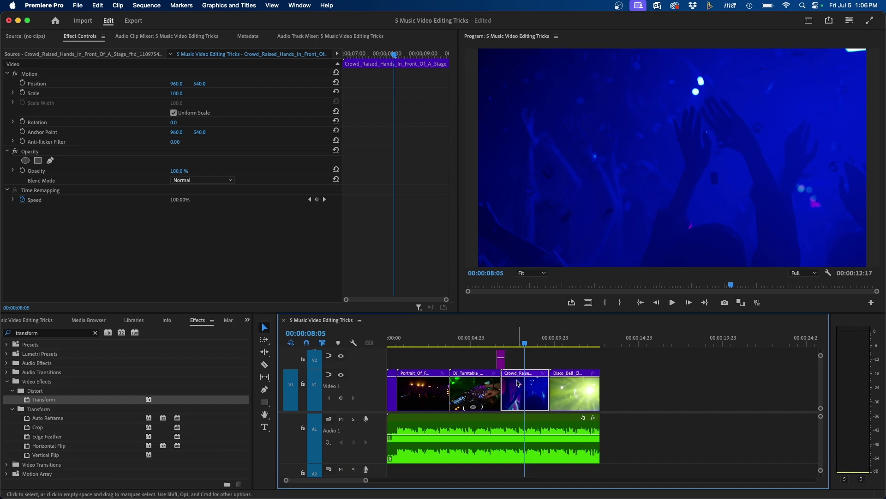
# - Switch back to Premiere Pro and apply Motion Array's Chromatic Aberration effect to the adjustment layer, with the playhead at 00:00:06:15
pyautogui.click(500, 342)
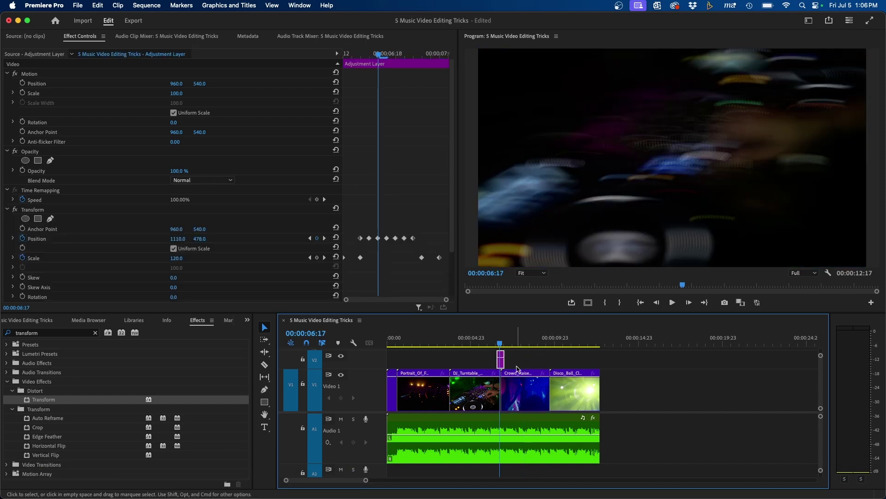
pyautogui.press('=')
pyautogui.press('=')
pyautogui.press('=')
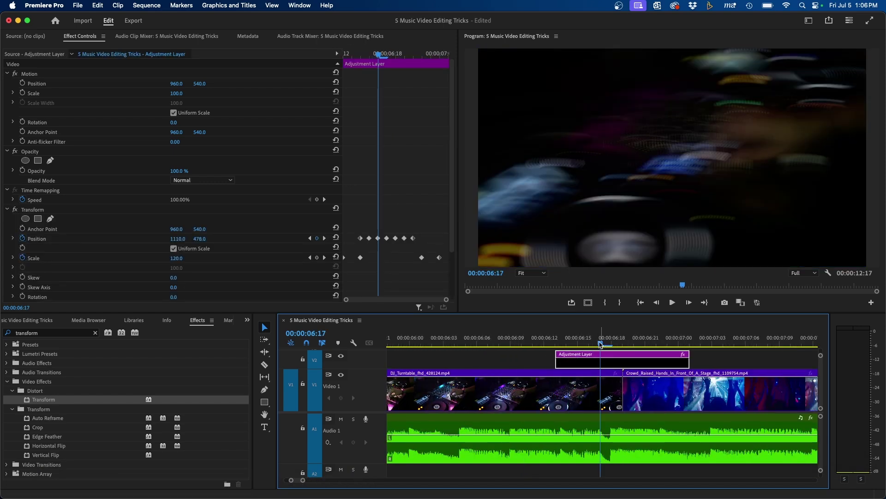
pyautogui.click(584, 340)
pyautogui.click(96, 333)
pyautogui.click(73, 333)
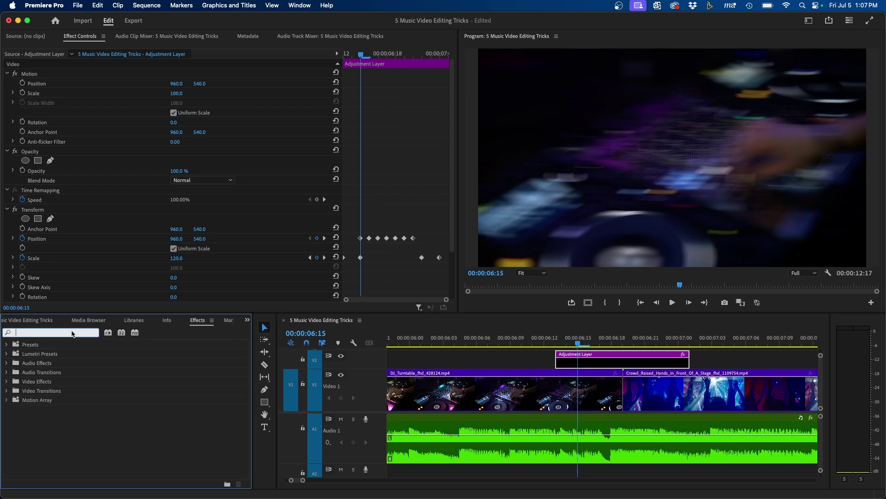
pyautogui.click(6, 400)
pyautogui.scroll(-3, 40, 360)
pyautogui.click(12, 353)
pyautogui.moveTo(32, 384); pyautogui.dragTo(595, 363)
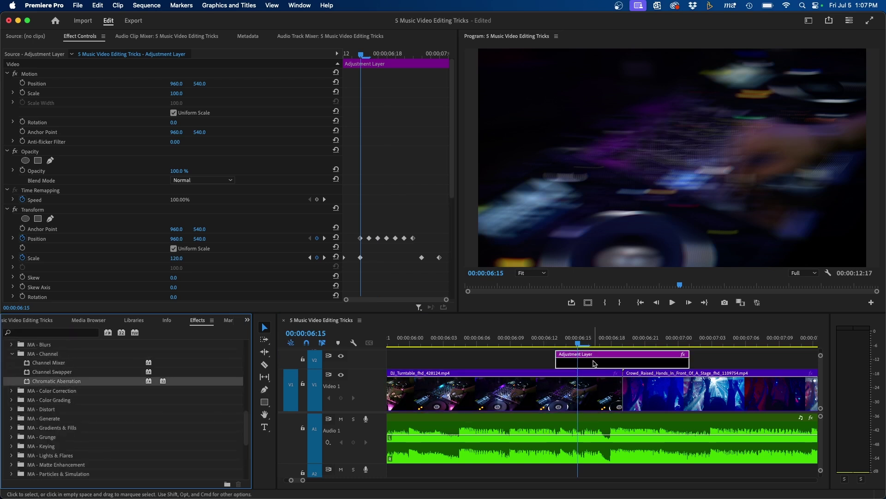
# - Set the adjustment layer's Chromatic Aberration effect to the Trippy Time preset
pyautogui.scroll(-8, 419, 239)
pyautogui.click(203, 190)
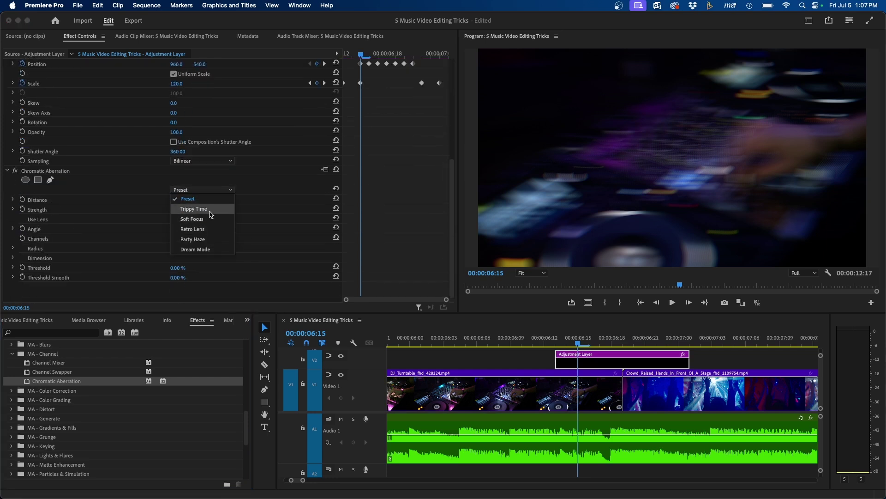
pyautogui.click(194, 210)
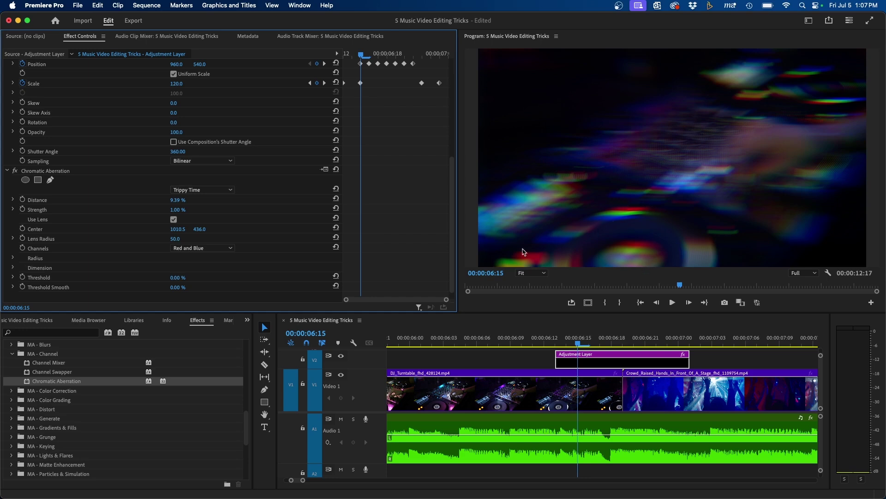
# - Play back and scrub through the shake transition to review the chromatic aberration
pyautogui.click(552, 338)
pyautogui.press('space')
pyautogui.press('space')
pyautogui.click(644, 339)
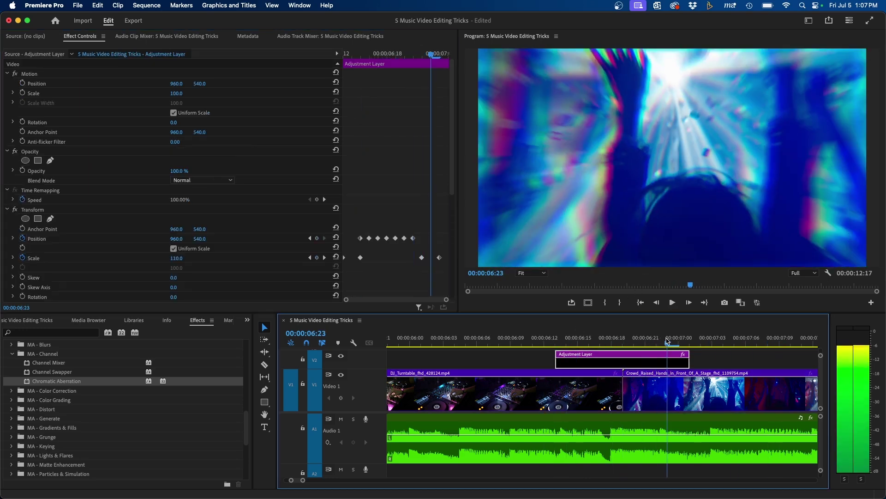
pyautogui.click(657, 339)
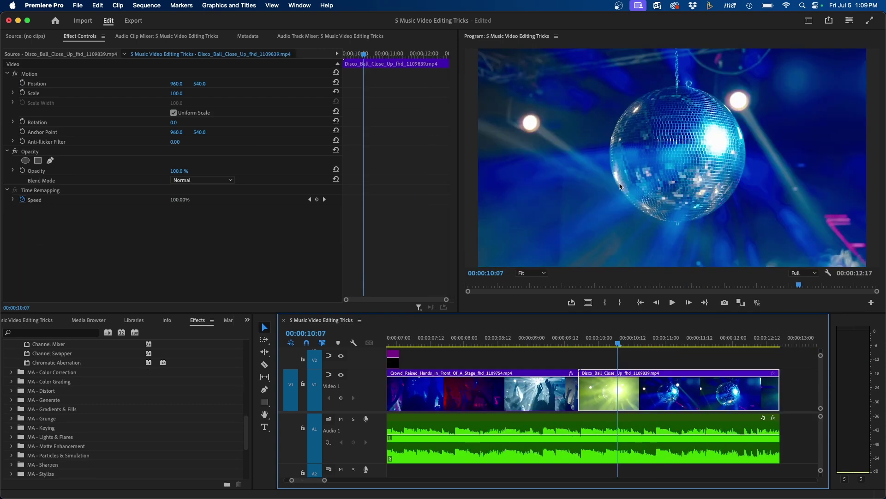
# - Apply the Gleam effect from MA - Lights & Flares to the disco ball clip
pyautogui.click(11, 437)
pyautogui.moveTo(43, 456); pyautogui.dragTo(608, 374)
pyautogui.moveTo(647, 398); pyautogui.dragTo(648, 397)
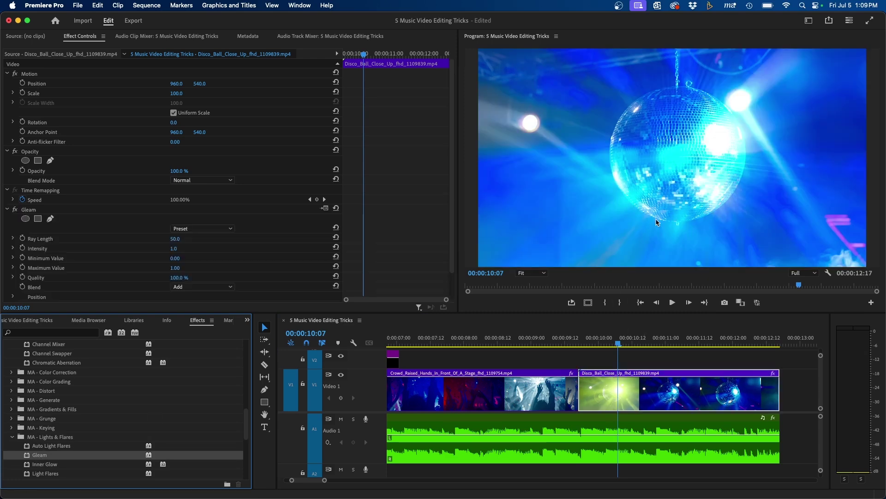
# - Try out Gleam Intensity values of 2.2 and 0.3 on the disco ball clip
pyautogui.click(176, 249)
pyautogui.write('0.7')
pyautogui.press('Return')
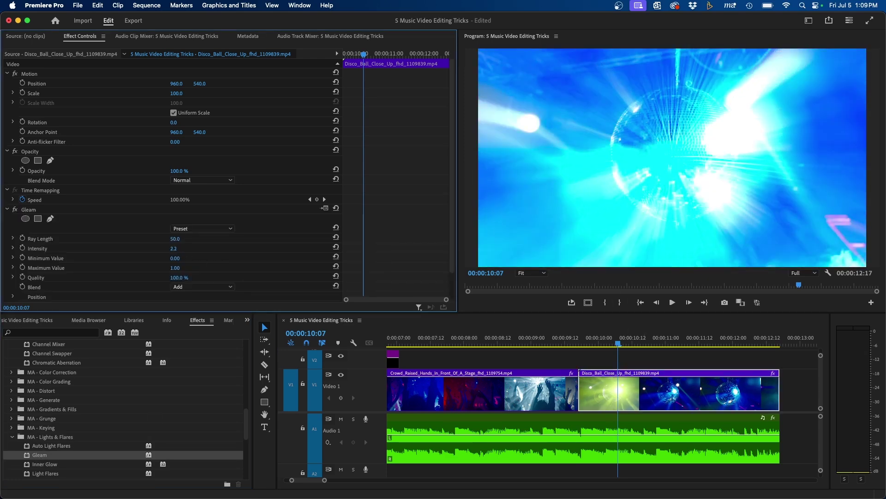
pyautogui.moveTo(174, 249)
pyautogui.mouseDown()
pyautogui.moveTo(194, 248)
pyautogui.moveTo(162, 249)
pyautogui.mouseUp()
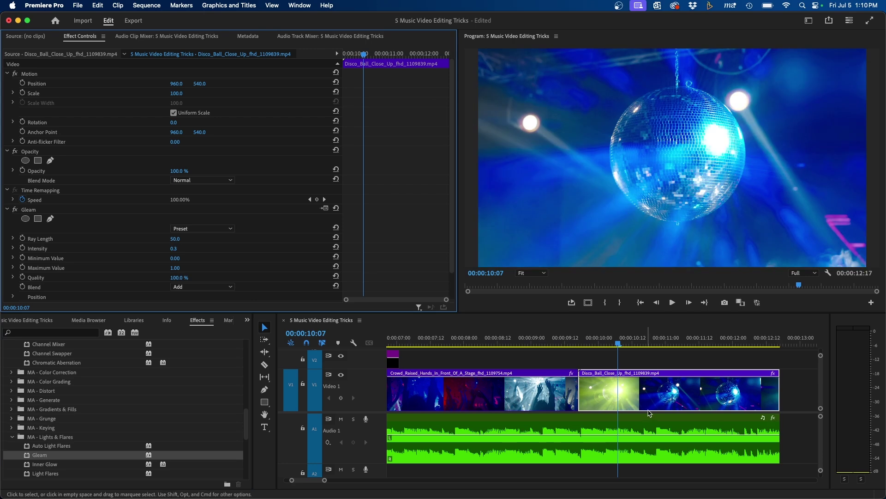
# - Set the Gleam Intensity to 0 and start keyframing it at 00:00:09:22 on the disco ball clip
pyautogui.moveTo(649, 340); pyautogui.dragTo(582, 340)
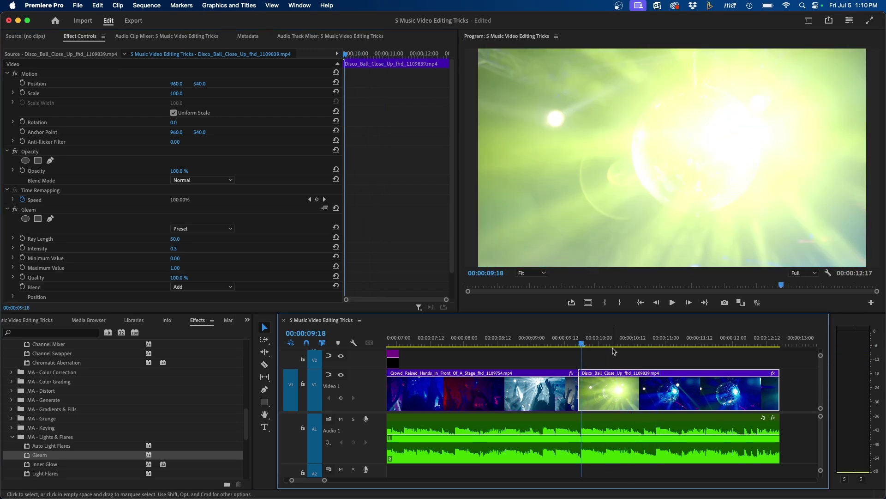
pyautogui.click(177, 250)
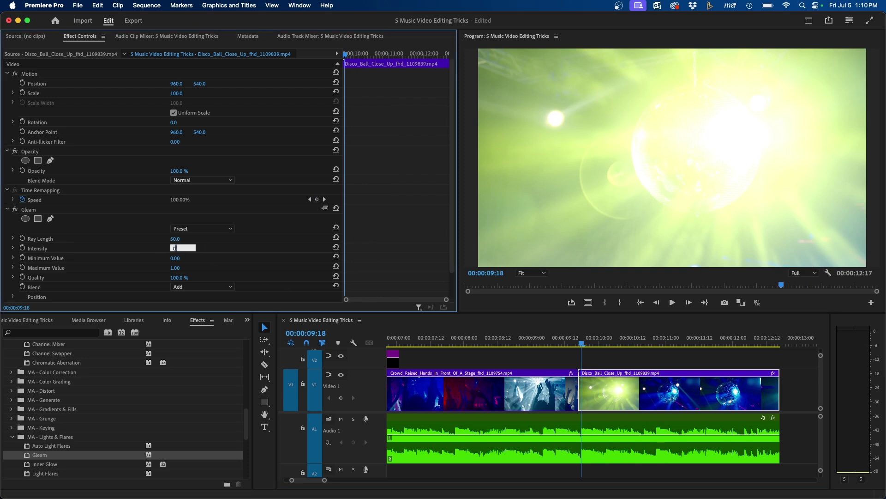
pyautogui.write('0')
pyautogui.press('Return')
pyautogui.press('Right')
pyautogui.press('Right')
pyautogui.press('Right')
pyautogui.press('Right')
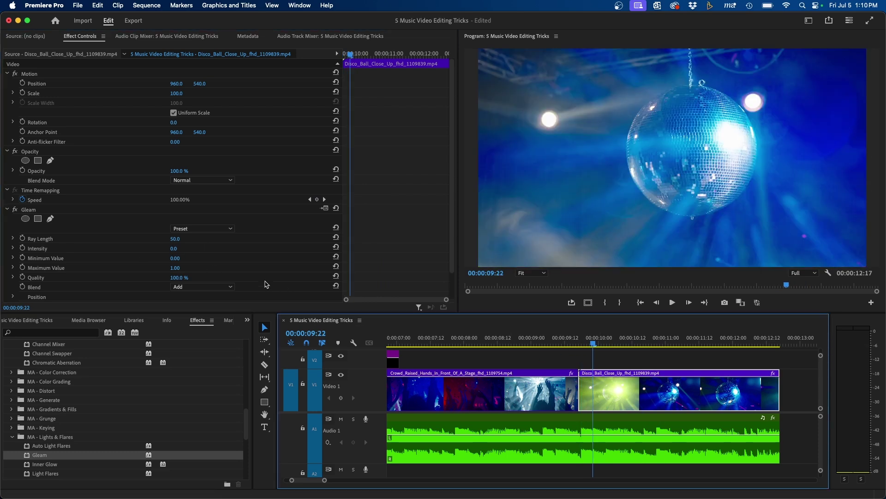
pyautogui.click(22, 249)
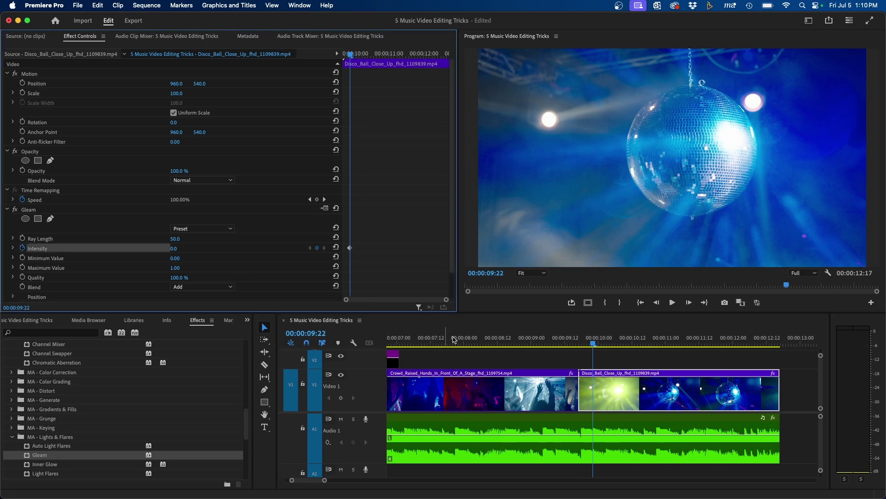
# - Add a Gleam Intensity keyframe of 2 at 00:00:10:03
pyautogui.click(606, 341)
pyautogui.click(174, 248)
pyautogui.write('2')
pyautogui.press('Return')
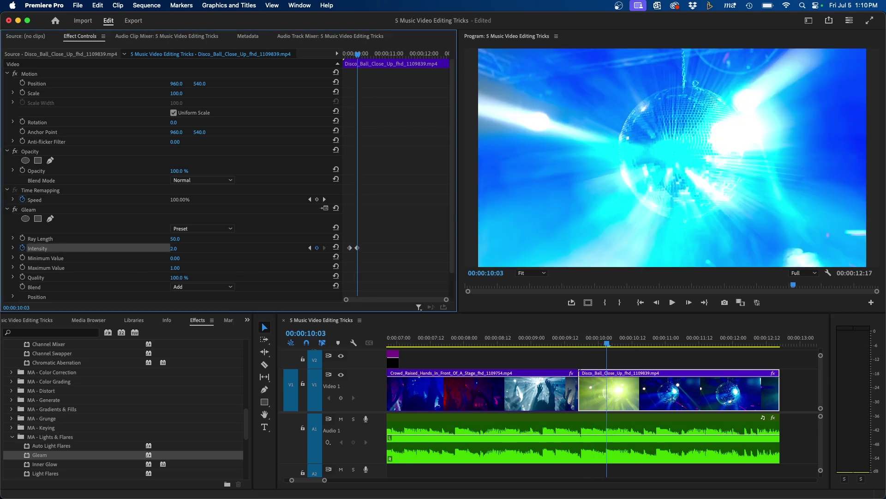
# - Add a Gleam Intensity keyframe of 0 at 00:00:10:08 and move the playhead on to 00:00:10:11
pyautogui.press('space')
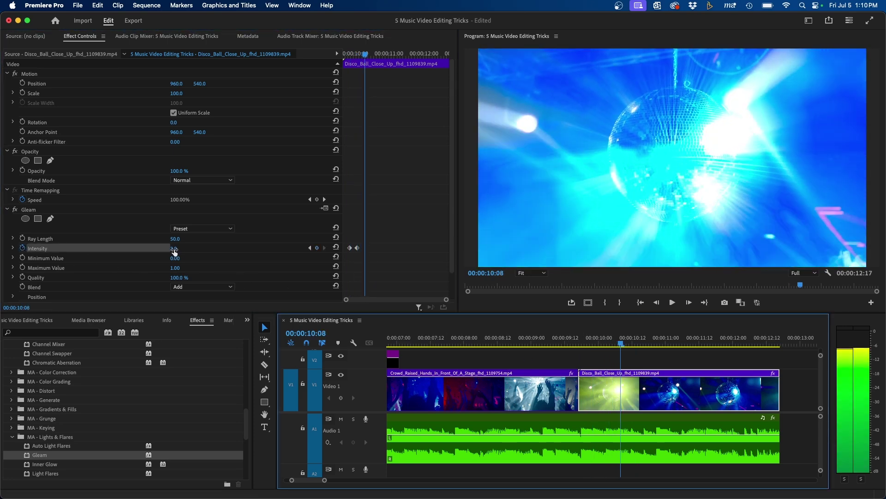
pyautogui.click(174, 249)
pyautogui.write('0')
pyautogui.press('Return')
pyautogui.press('space')
pyautogui.press('space')
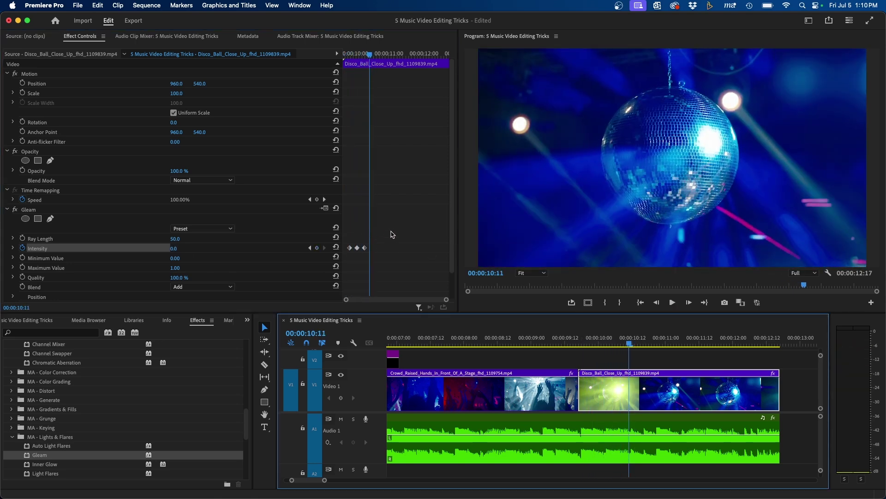
# - Copy the three Gleam Intensity keyframes, paste them repeatedly across the rest of the disco ball clip, and play back the light pulses
pyautogui.moveTo(392, 232); pyautogui.dragTo(339, 259)
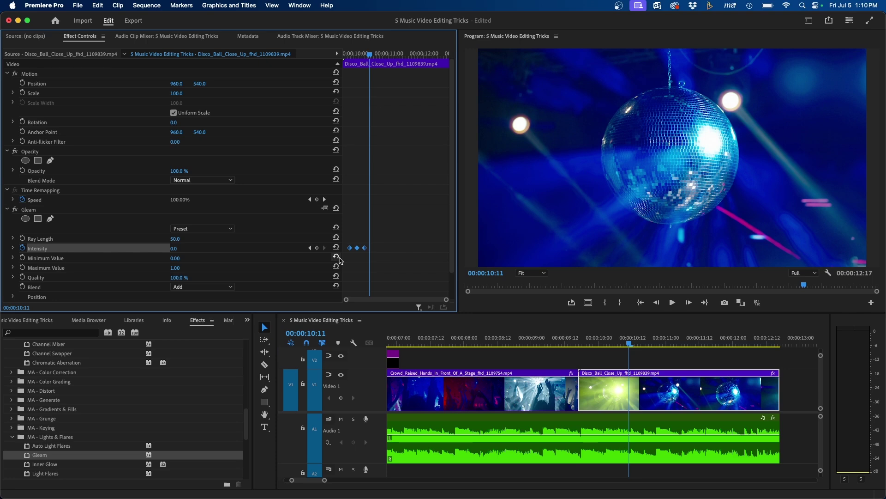
pyautogui.press('super+v')
pyautogui.moveTo(370, 53); pyautogui.dragTo(344, 54)
pyautogui.press('super+v')
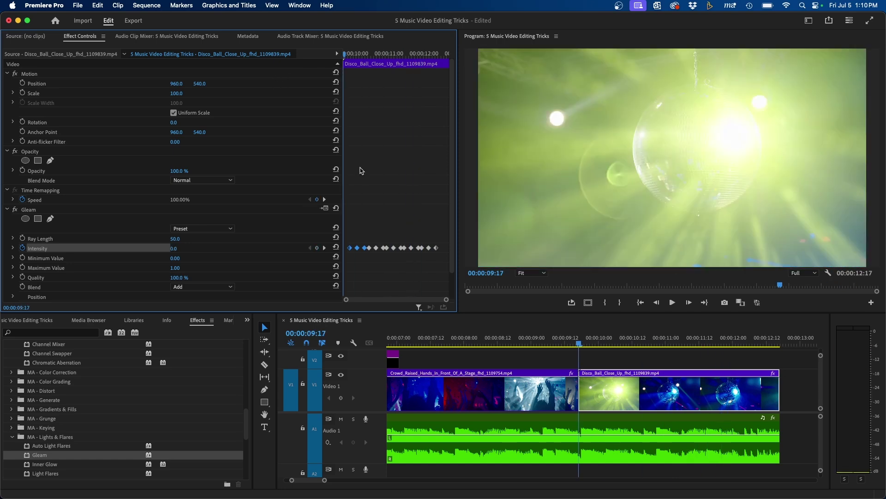
pyautogui.press('space')
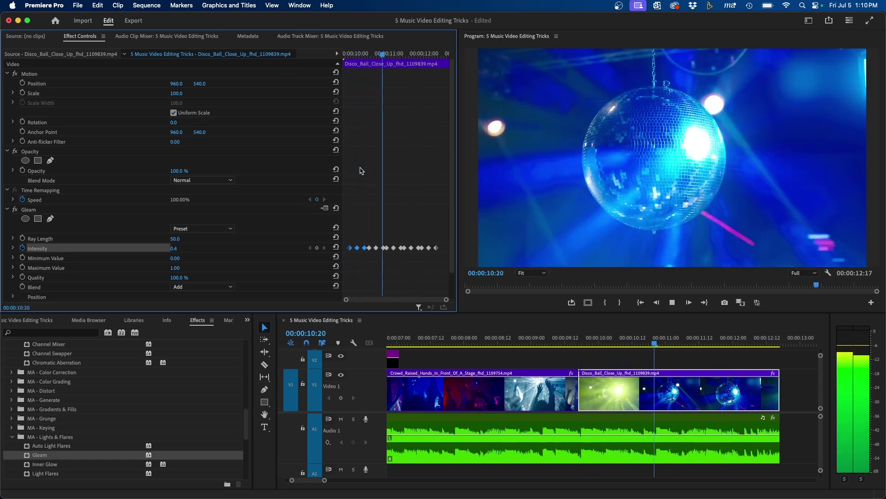
pyautogui.click(646, 340)
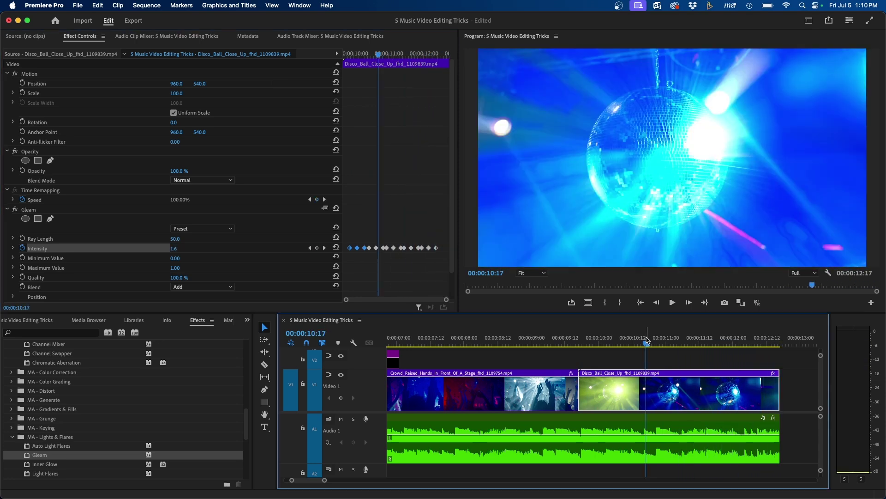
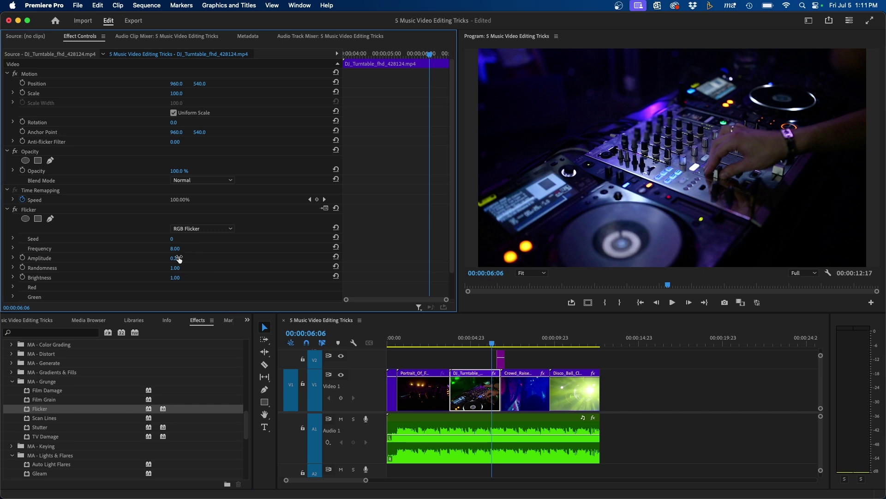
# - Set the Flicker Amplitude to 2 on the DJ turntable clip and play back the flickering
pyautogui.write('2')
pyautogui.press('Return')
pyautogui.click(683, 375)
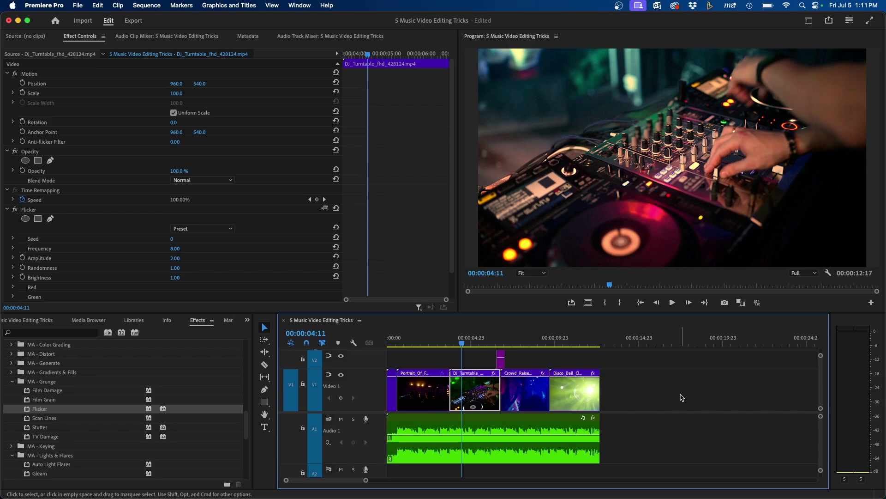
pyautogui.press('space')
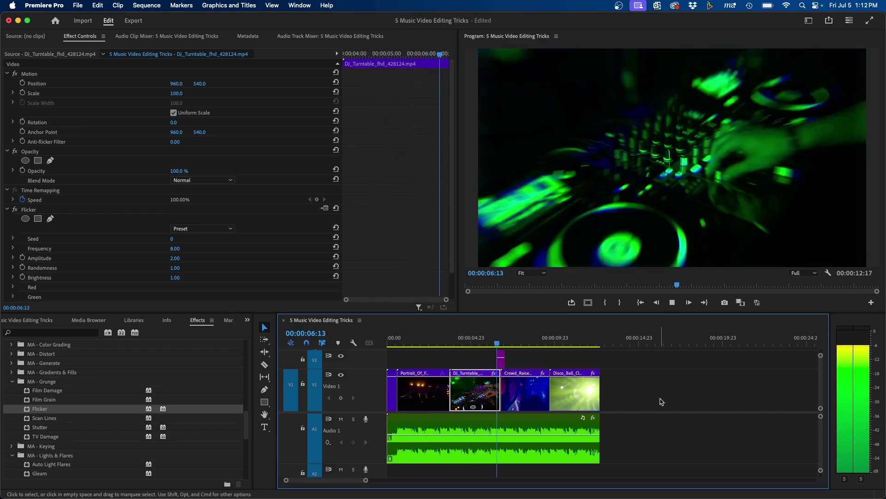
pyautogui.press('space')
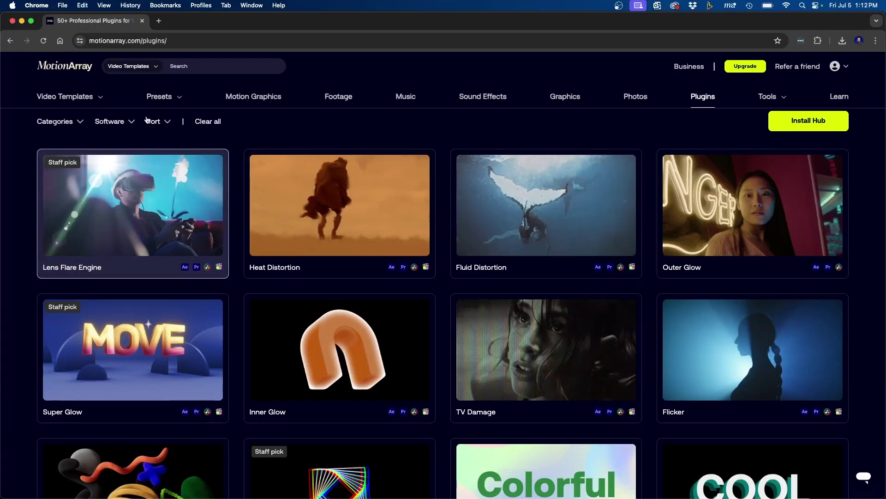
# - Open the Adobe Premiere Pro presets on the Motion Array site and filter them by free assets and Overlays
pyautogui.moveTo(159, 96)
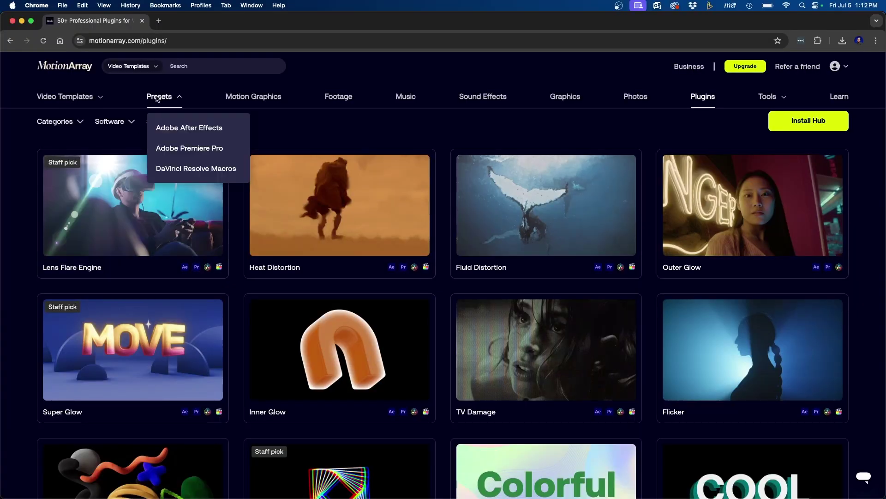
pyautogui.click(209, 150)
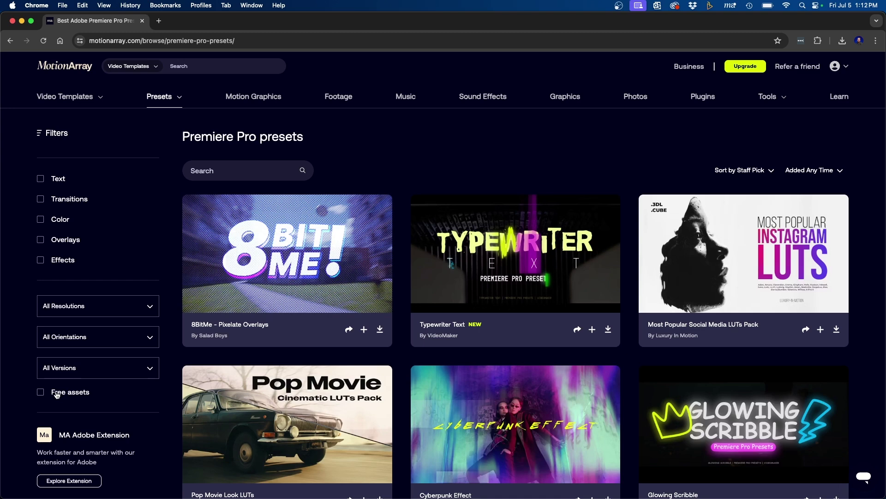
pyautogui.click(57, 395)
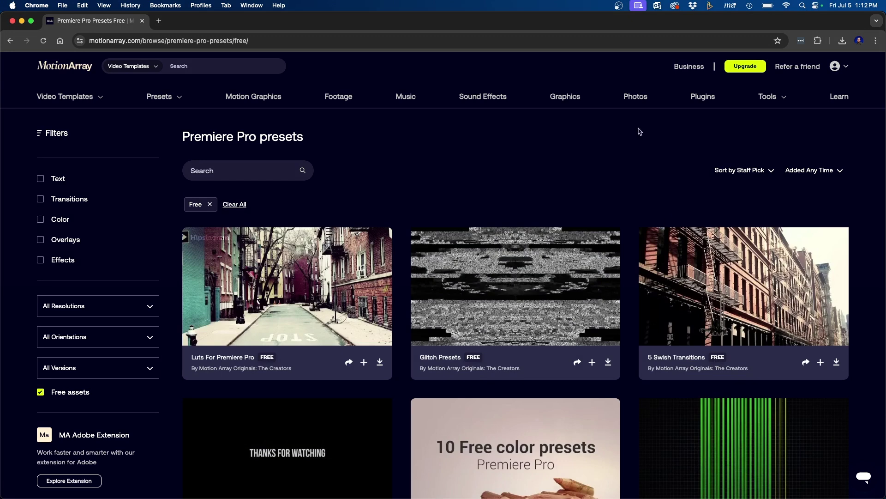
pyautogui.click(60, 240)
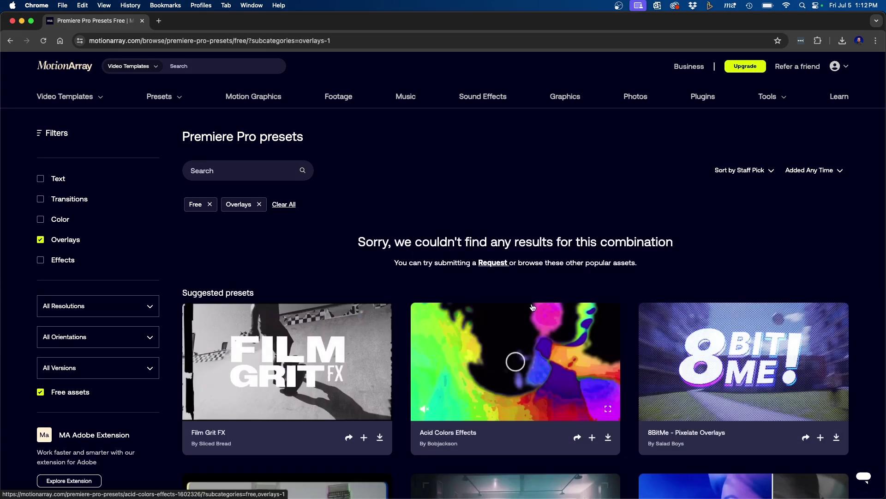
# - Look through the suggested presets, preview Shock Effects by Enduro and download it
pyautogui.moveTo(532, 339)
pyautogui.scroll(-1, 532, 338)
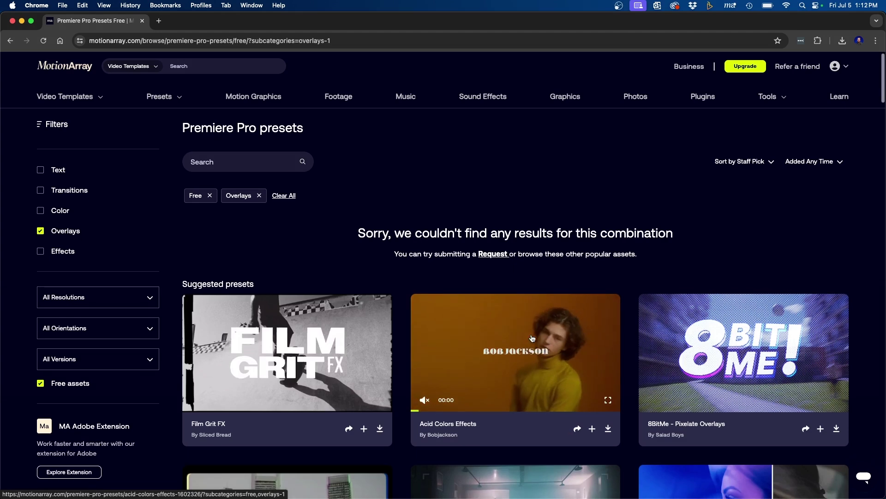
pyautogui.moveTo(764, 355)
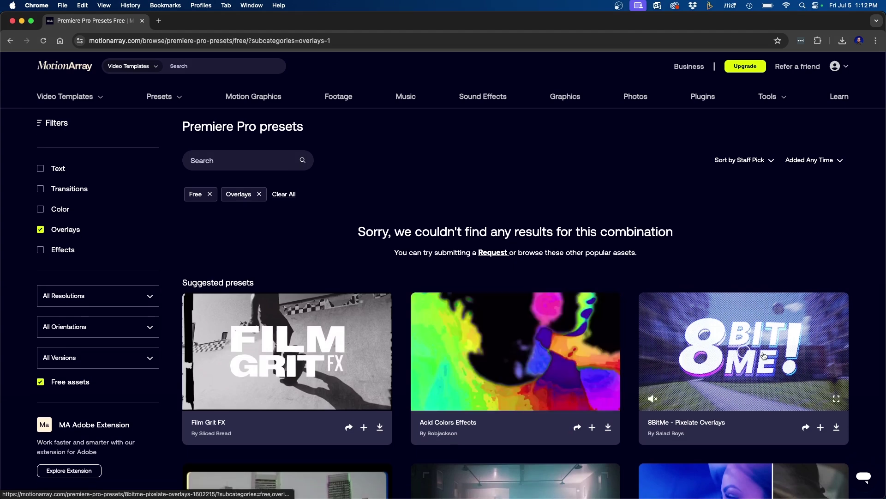
pyautogui.scroll(-4, 764, 355)
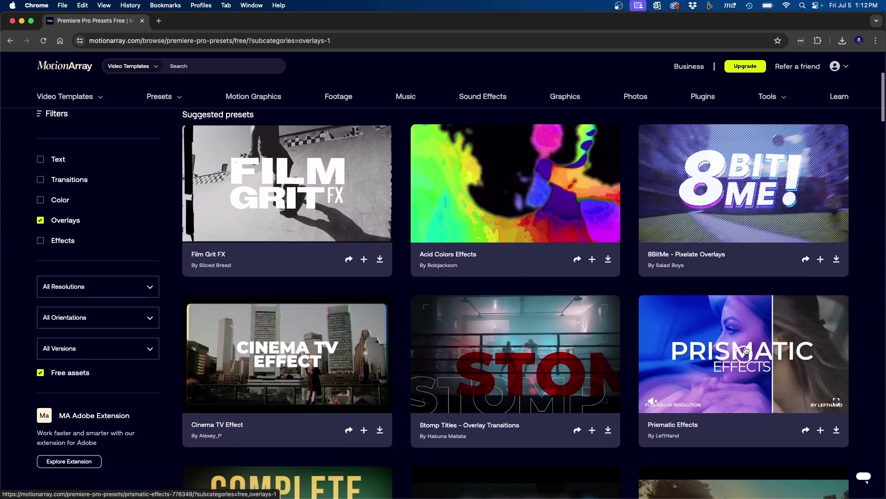
pyautogui.moveTo(762, 213)
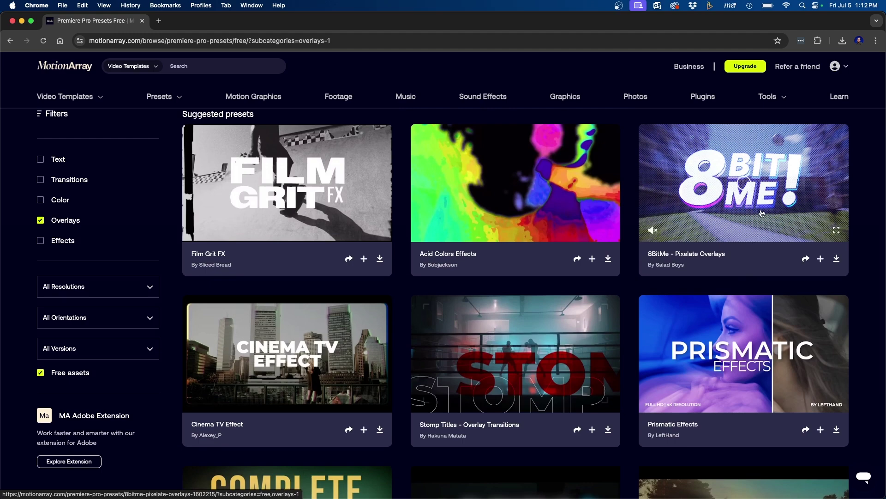
pyautogui.scroll(-9, 527, 300)
pyautogui.moveTo(528, 300)
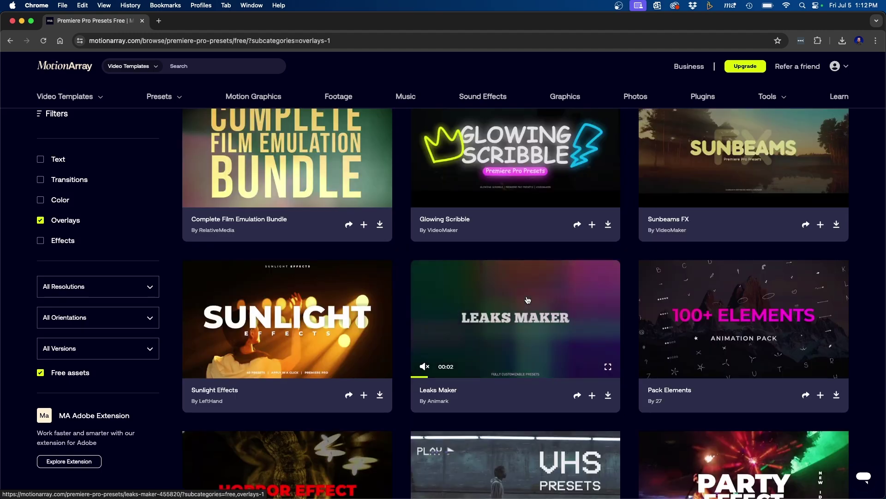
pyautogui.scroll(-15, 528, 300)
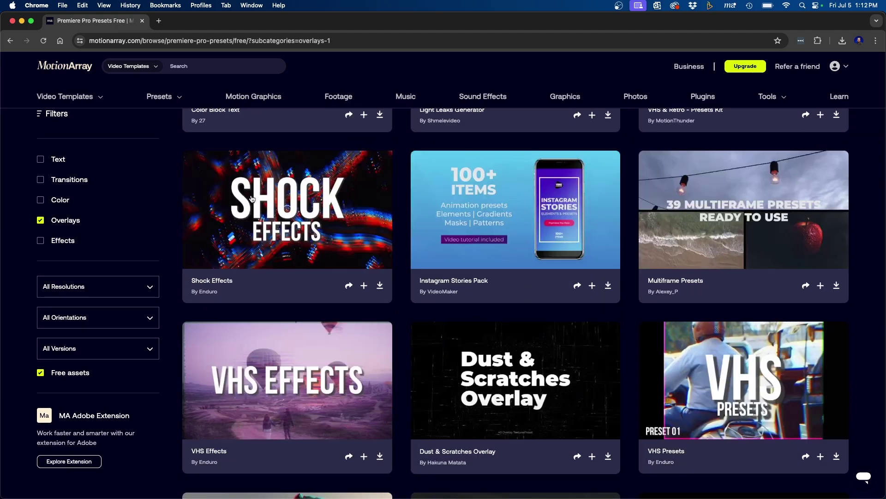
pyautogui.moveTo(252, 199)
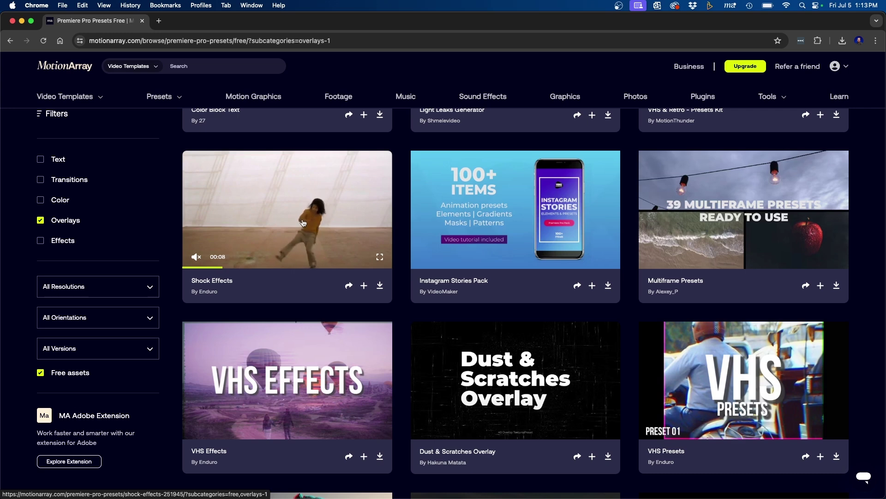
pyautogui.click(381, 285)
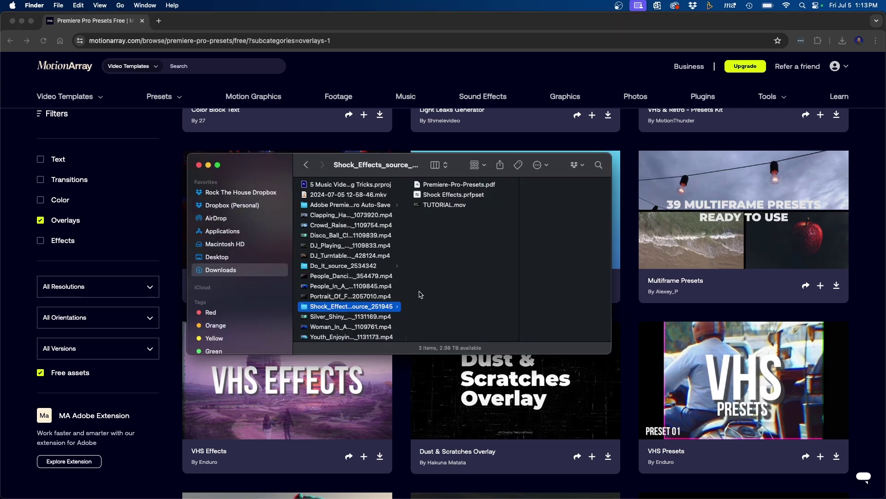
# - Inspect the downloaded Shock Effects.prfpset file and skim through the enclosed TUTORIAL.mov in a quick preview
pyautogui.click(438, 197)
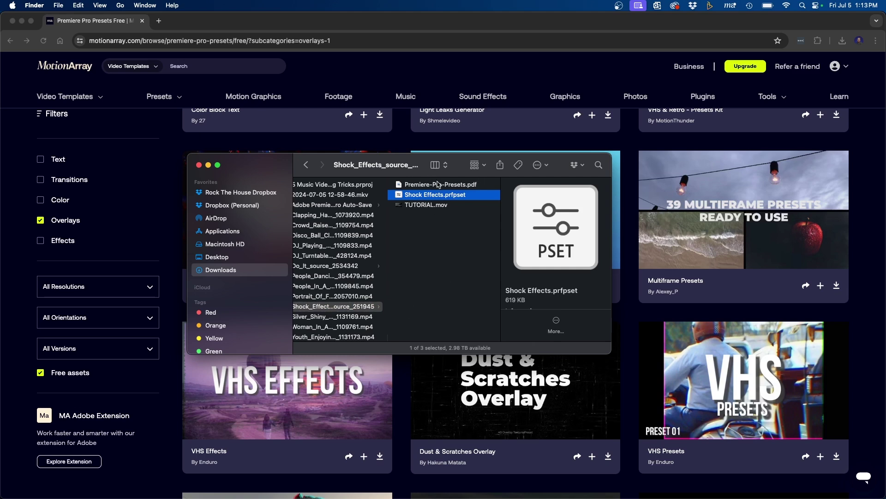
pyautogui.click(417, 207)
pyautogui.press('space')
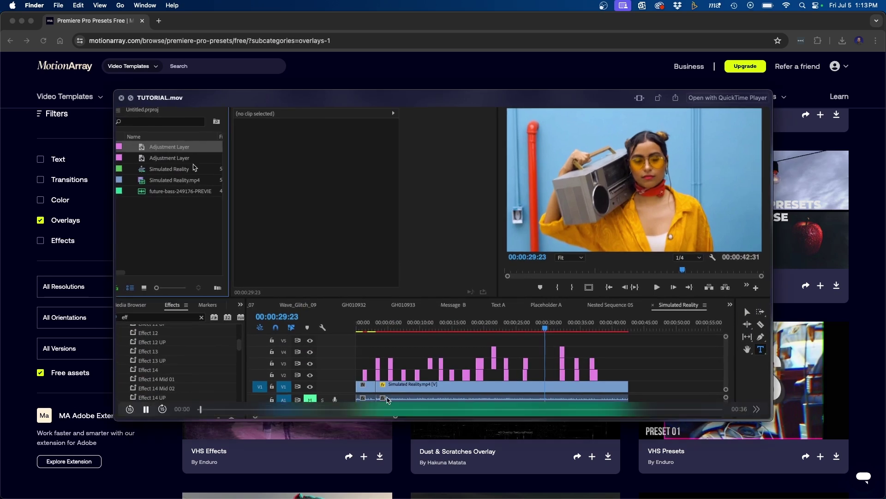
pyautogui.moveTo(332, 409); pyautogui.dragTo(450, 409)
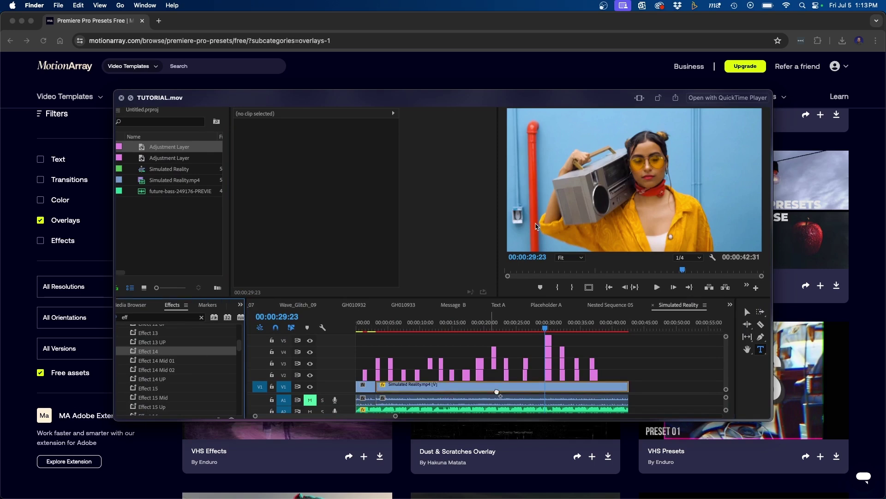
pyautogui.press('space')
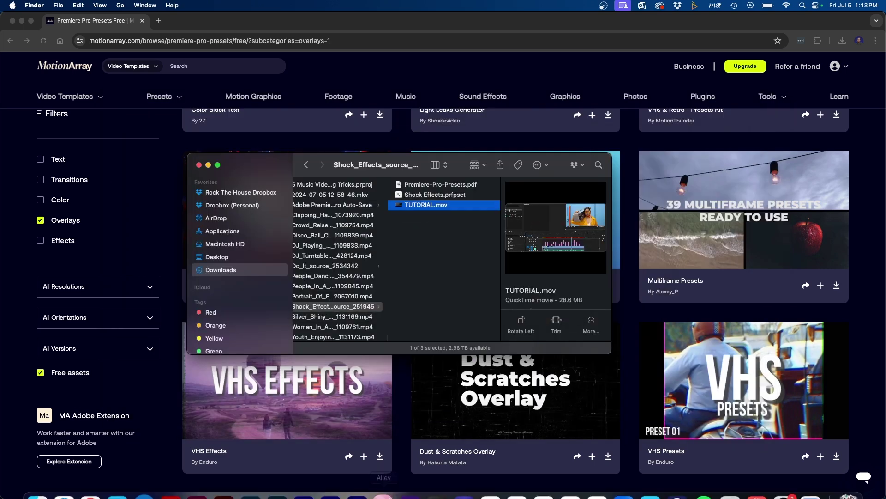
# - Switch to Premiere Pro and import Shock Effects.prfpset from the Downloads folder into the effect presets
pyautogui.click(341, 480)
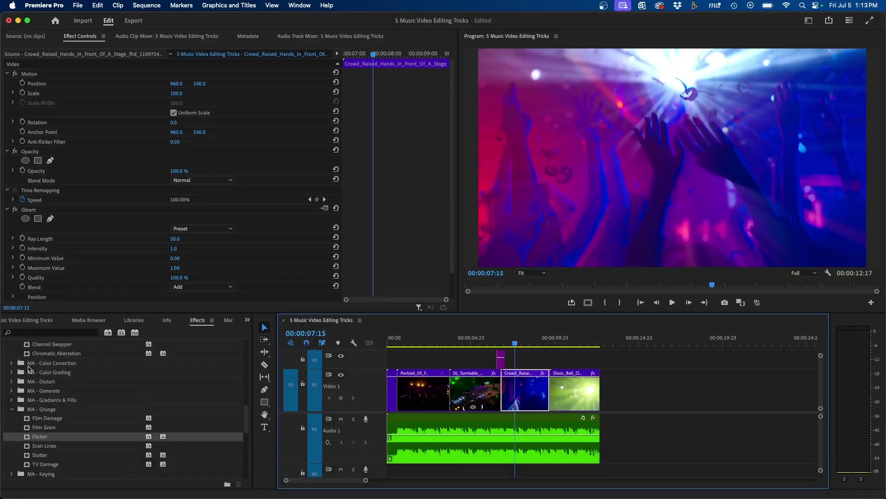
pyautogui.click(8, 345)
pyautogui.click(37, 347)
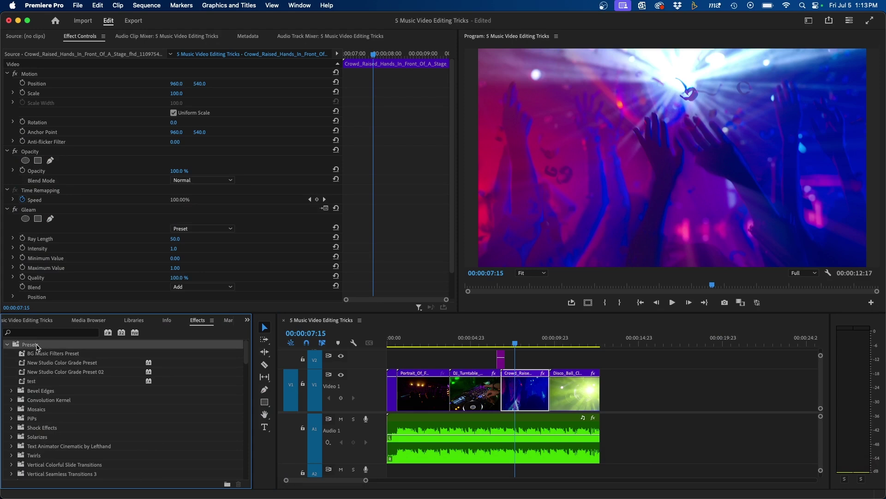
pyautogui.rightClick(33, 346)
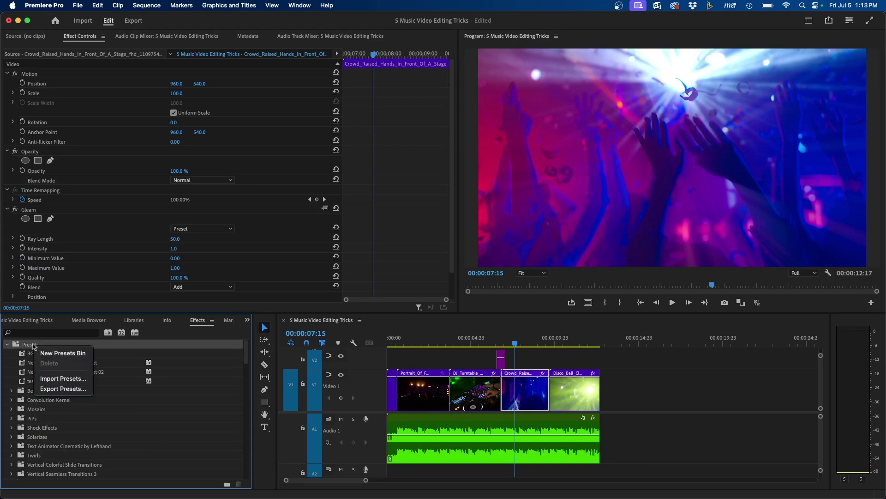
pyautogui.click(60, 379)
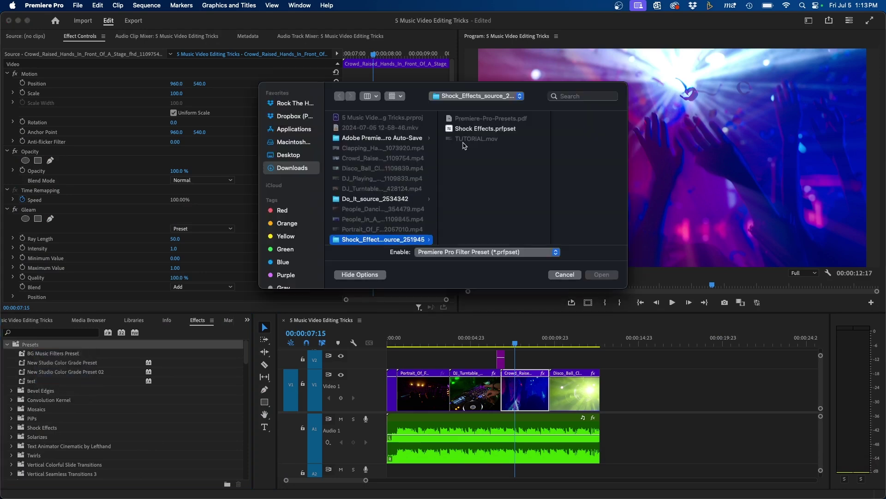
pyautogui.click(478, 129)
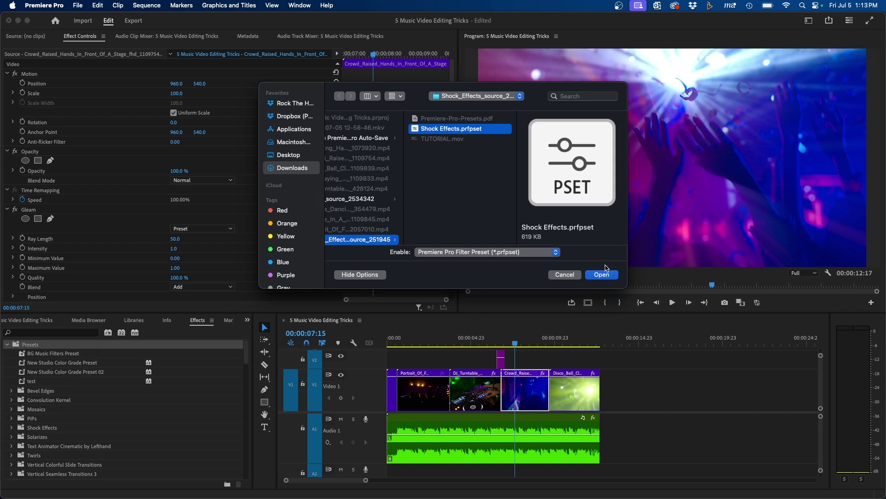
pyautogui.click(602, 275)
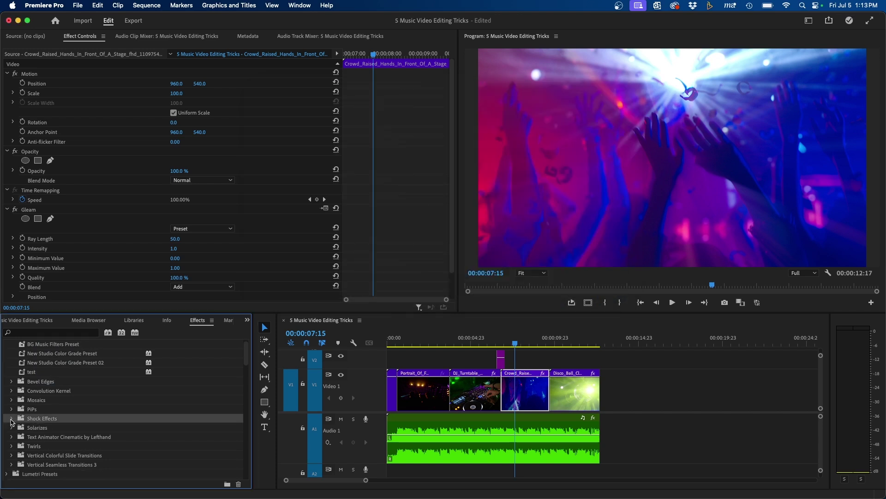
# - Expand the Shock Effects presets and place the project's Adjustment Layer on track V2, starting at 00:00:07:15 over the raised-hands crowd clip
pyautogui.click(11, 418)
pyautogui.scroll(-2, 83, 417)
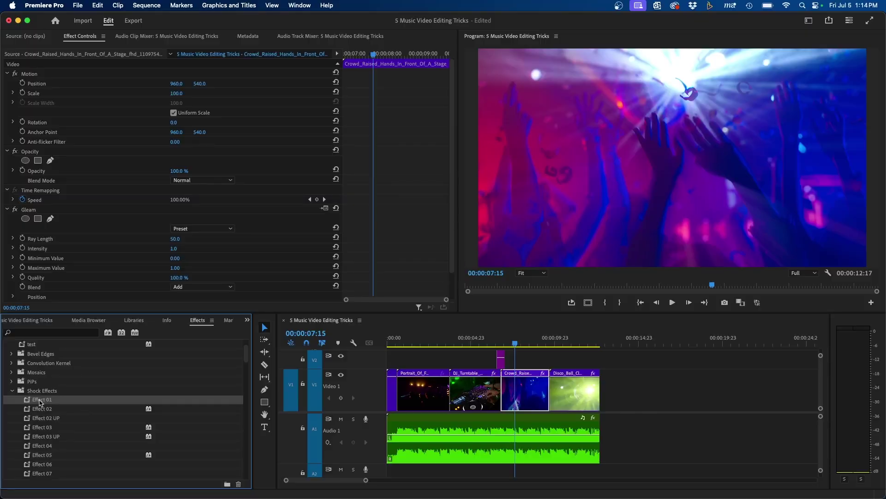
pyautogui.click(40, 402)
pyautogui.click(566, 361)
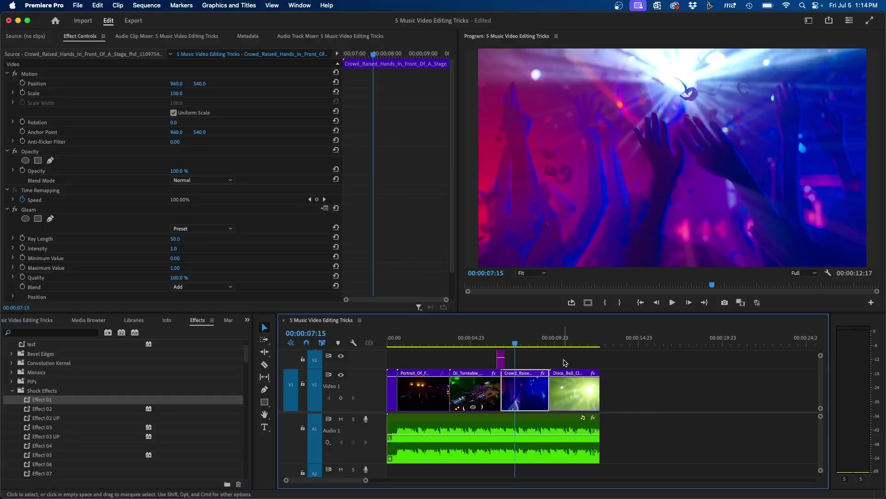
pyautogui.click(27, 322)
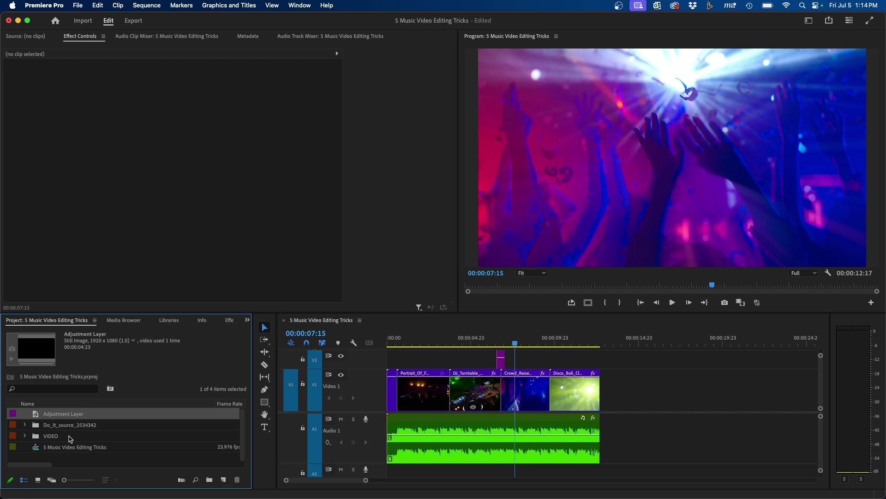
pyautogui.moveTo(492, 342); pyautogui.dragTo(518, 359)
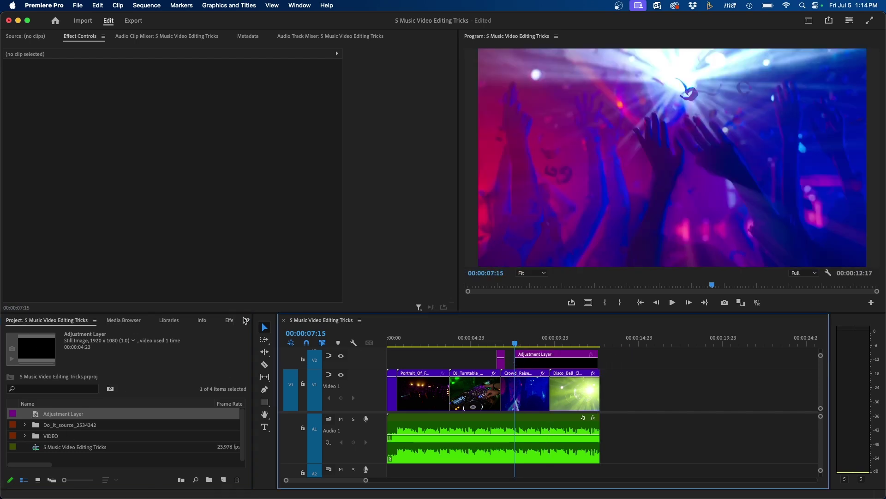
# - Apply the Effect 01 Shock Effects preset to the adjustment layer over the crowd clip and play it back
pyautogui.click(227, 320)
pyautogui.moveTo(42, 402); pyautogui.dragTo(573, 359)
pyautogui.press('space')
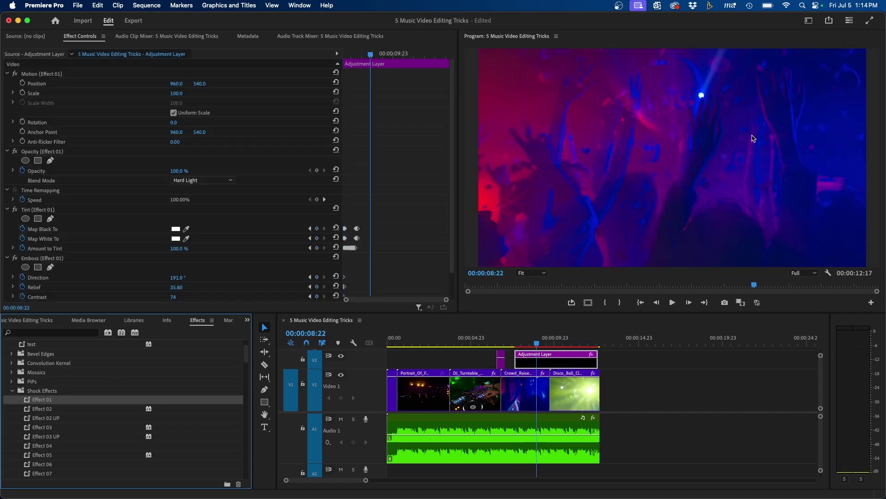
# - Return the playhead to 00:00:07:16 and set the Effect 01 adjustment layer's duration to 00:00:00:02
pyautogui.moveTo(570, 347); pyautogui.dragTo(515, 347)
pyautogui.press('=')
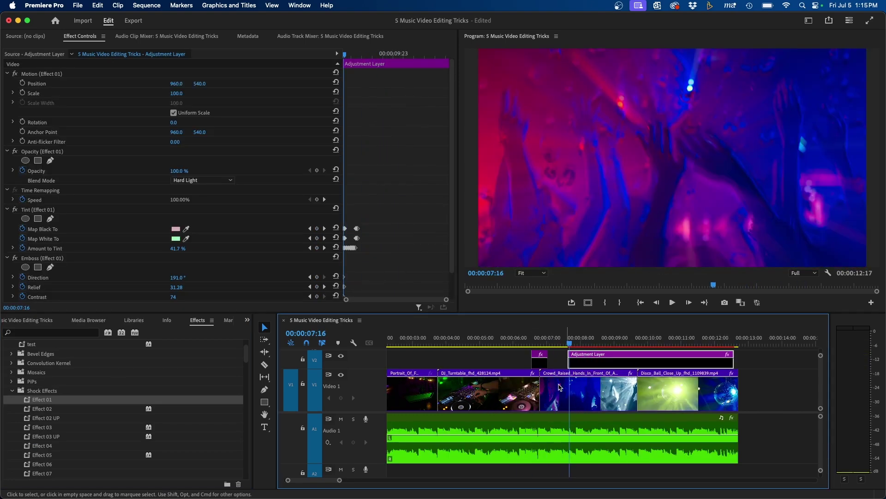
pyautogui.rightClick(621, 358)
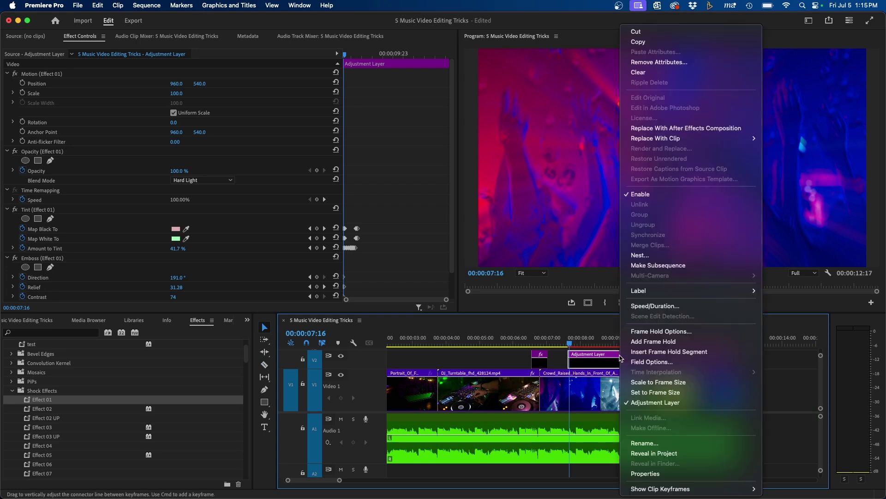
pyautogui.click(644, 306)
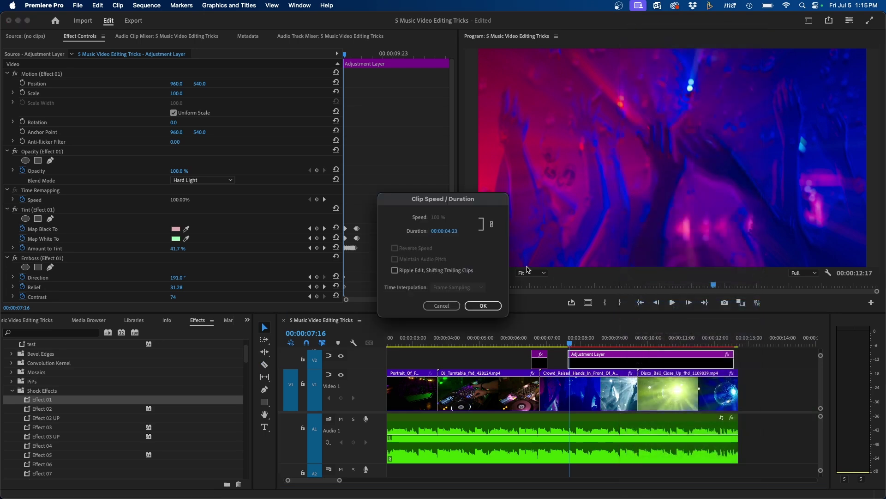
pyautogui.click(437, 232)
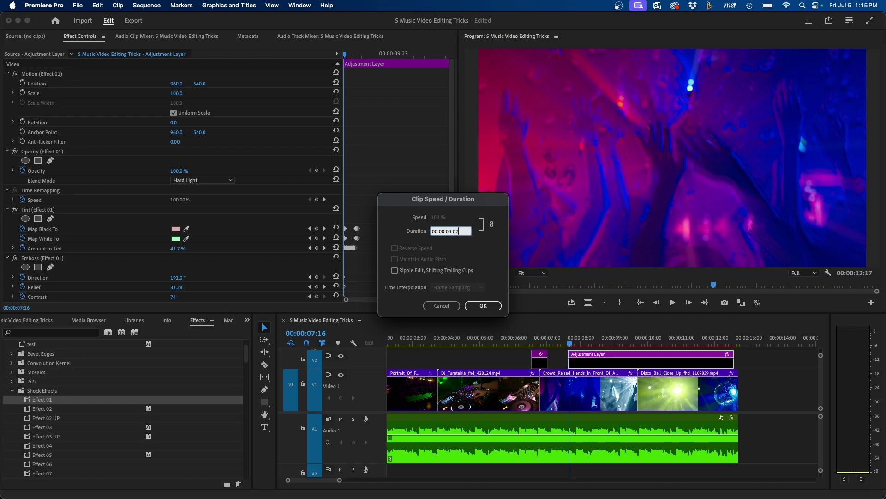
pyautogui.click(483, 305)
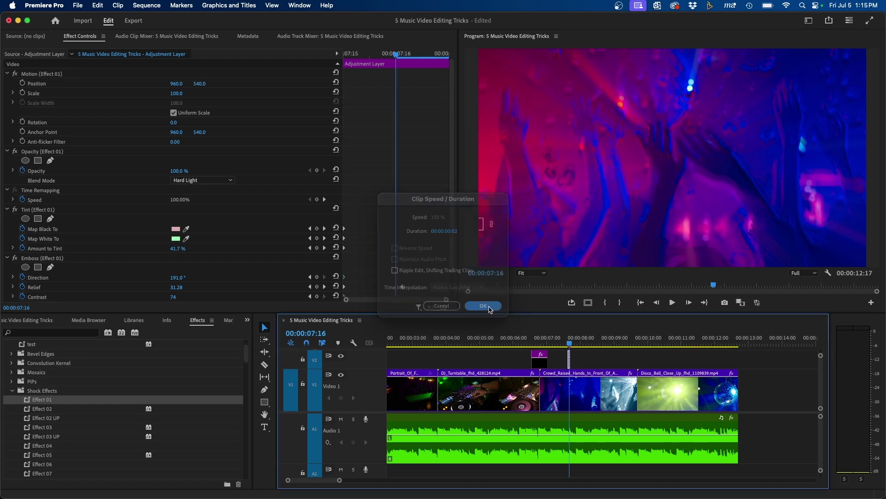
# - Paste a copy of the two-frame Effect 01 adjustment layer on track V2 at 00:00:07:19, with V1 untargeted
pyautogui.scroll(5, 594, 359)
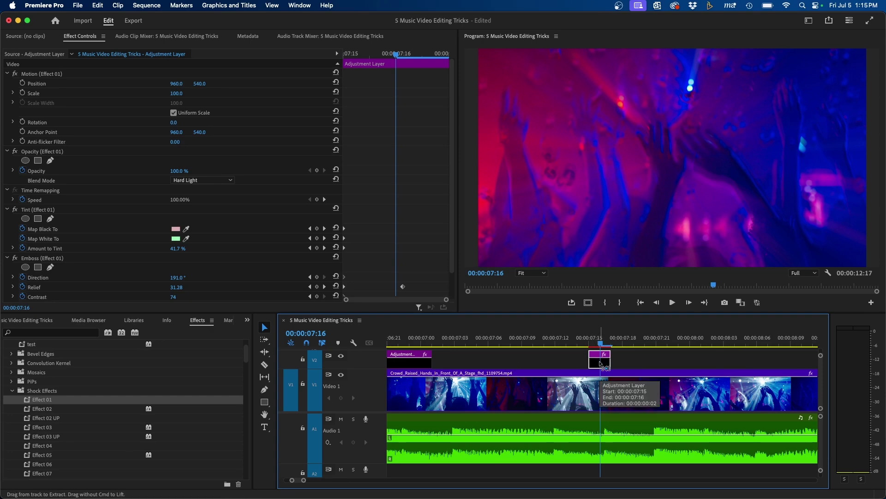
pyautogui.moveTo(614, 339); pyautogui.dragTo(634, 339)
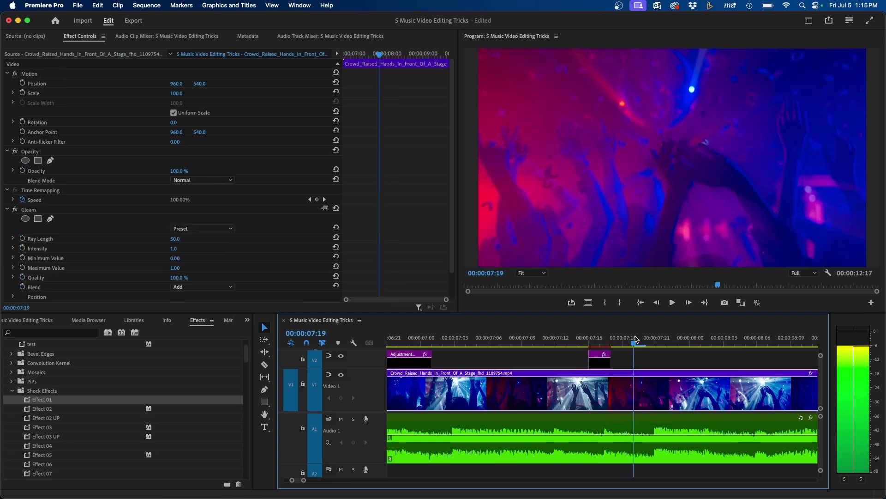
pyautogui.click(651, 360)
pyautogui.click(651, 360)
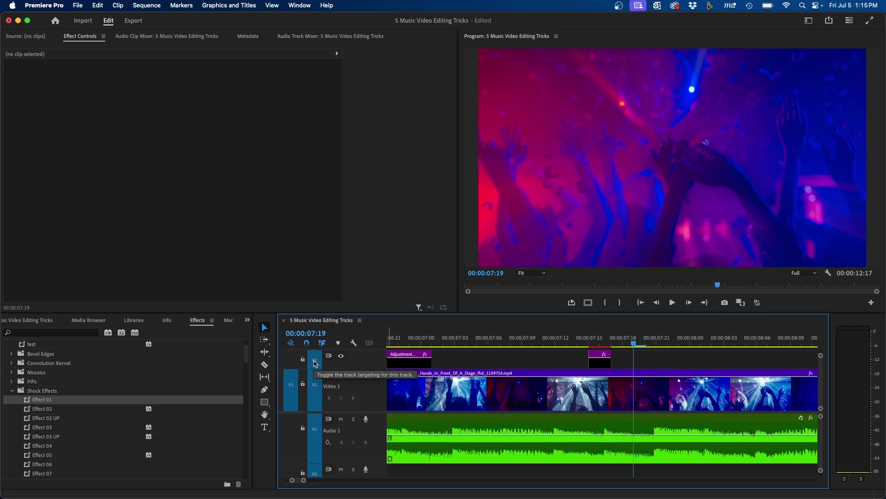
pyautogui.click(316, 388)
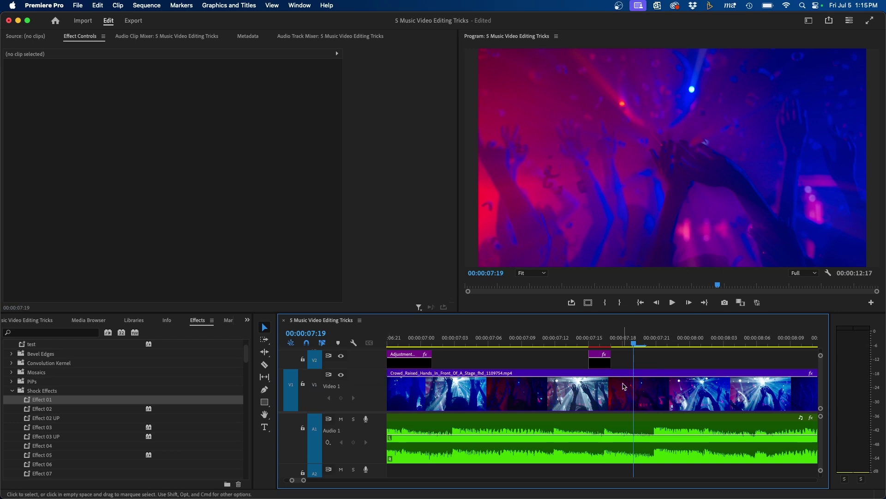
pyautogui.click(651, 393)
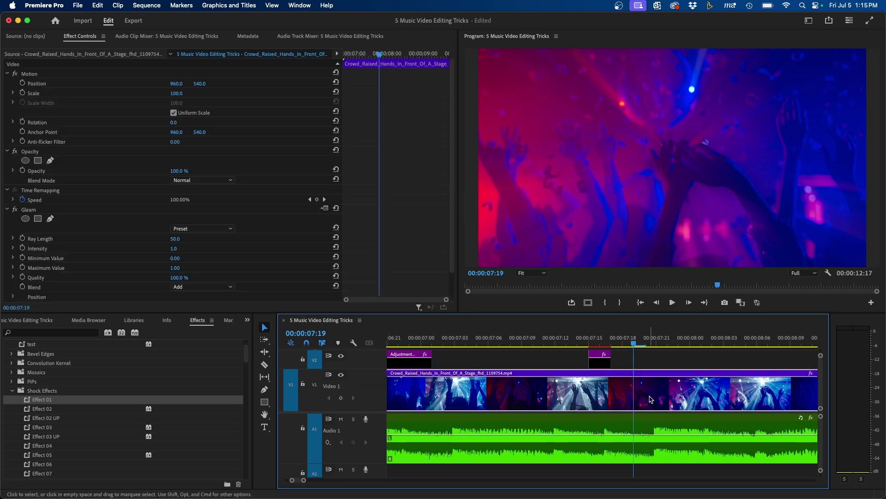
pyautogui.click(650, 359)
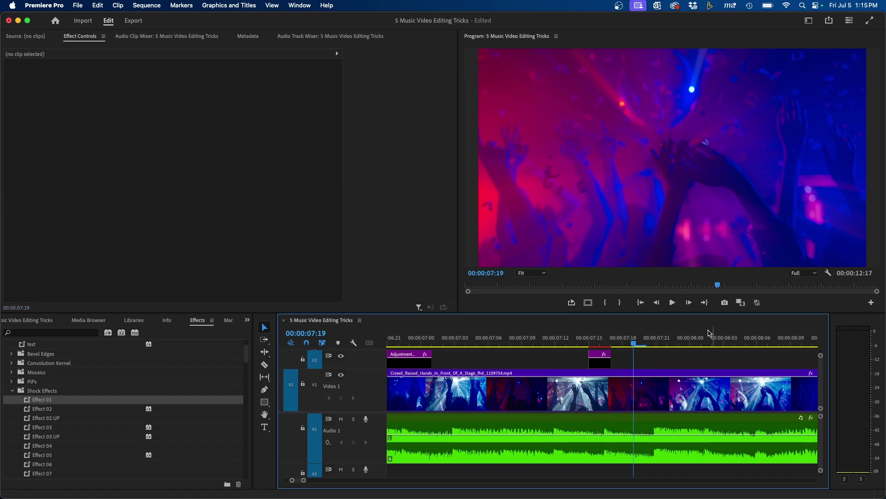
pyautogui.press('super+v')
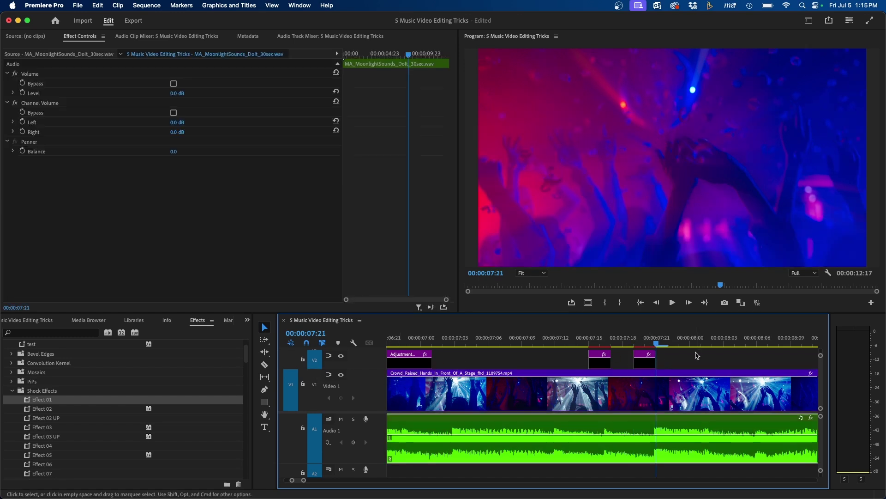
# - Copy both Effect 01 adjustment layers over the crowd clip and paste them on V2 starting at 00:00:07:23
pyautogui.click(678, 335)
pyautogui.moveTo(700, 364); pyautogui.dragTo(578, 337)
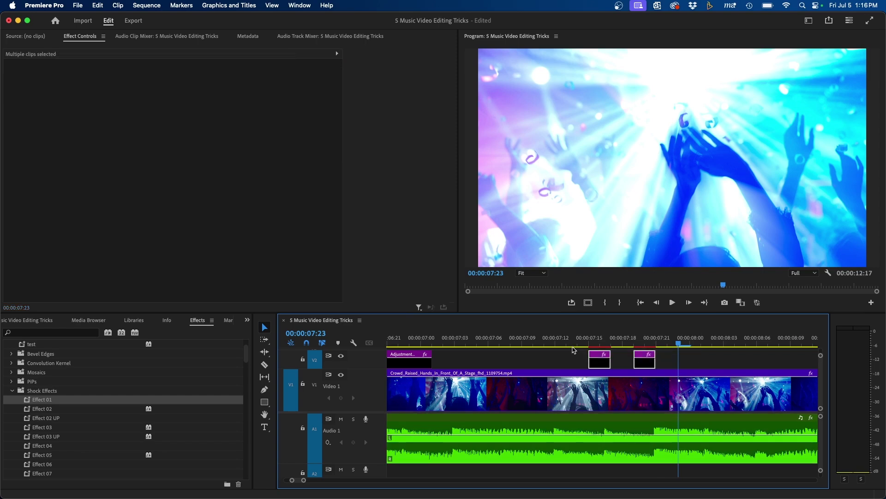
pyautogui.press('super+c')
pyautogui.press('super+v')
pyautogui.press('-')
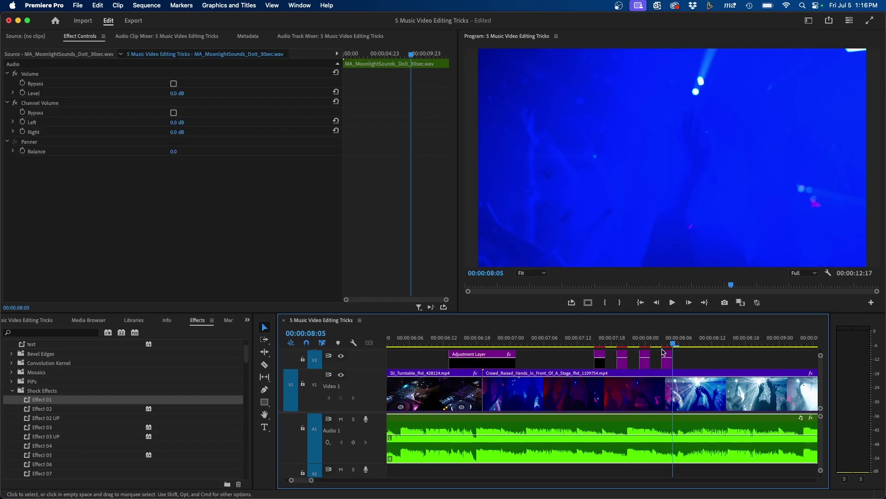
# - Duplicate the four Effect 01 adjustment layers on V2 starting at 00:00:08:07 and play the flashes from 00:00:07:10
pyautogui.click(685, 336)
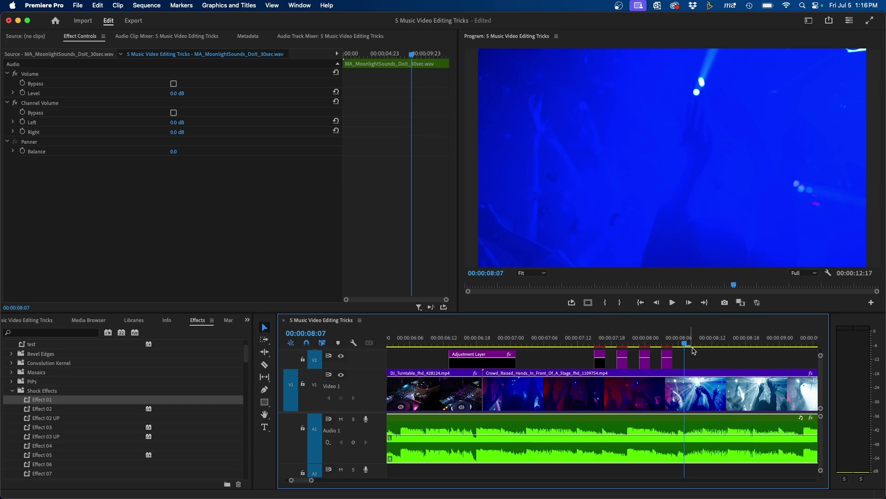
pyautogui.moveTo(696, 366); pyautogui.dragTo(599, 351)
pyautogui.press('super+v')
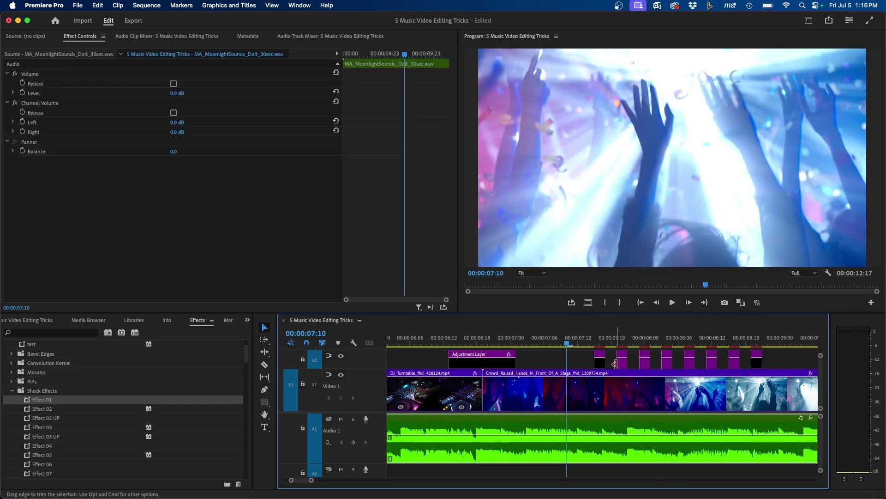
pyautogui.press('space')
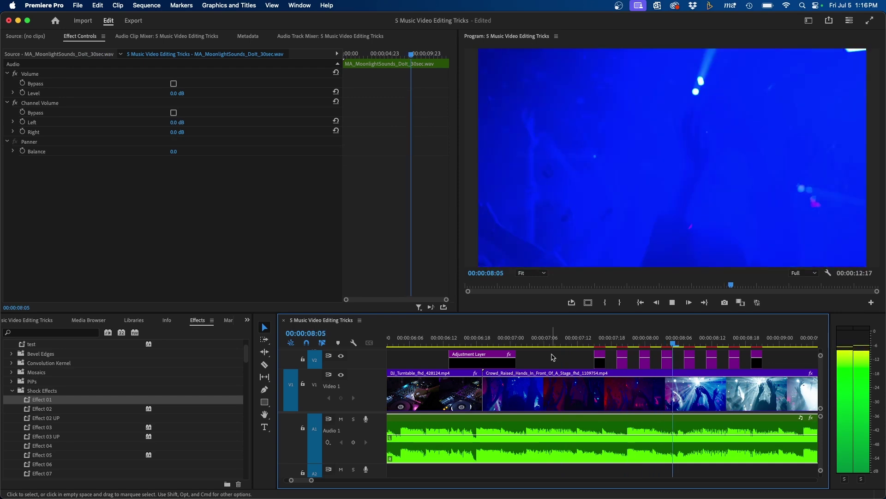
# - Paste four Effect 01 adjustment layers on V2 over the disco ball clip, starting at about 00:00:11:14, and play them back
pyautogui.click(673, 339)
pyautogui.moveTo(673, 339); pyautogui.dragTo(671, 339)
pyautogui.press('super+v')
pyautogui.press('super+v')
pyautogui.press('super+v')
pyautogui.press('super+v')
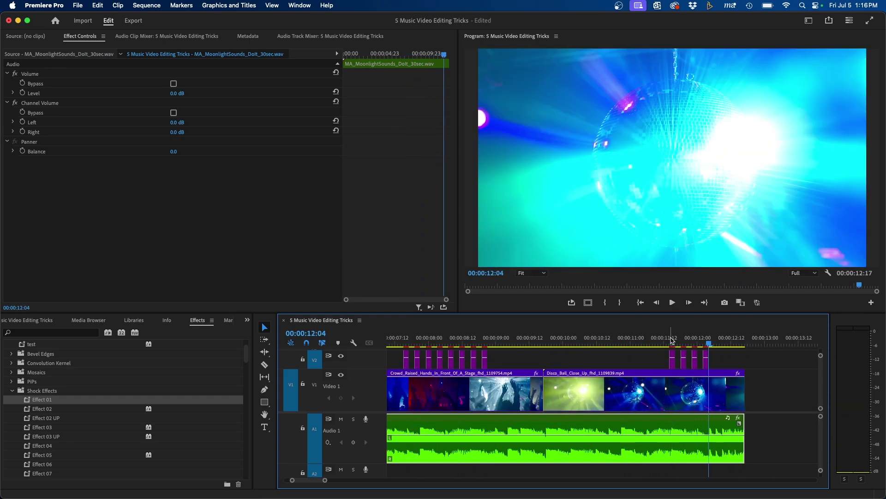
pyautogui.press('space')
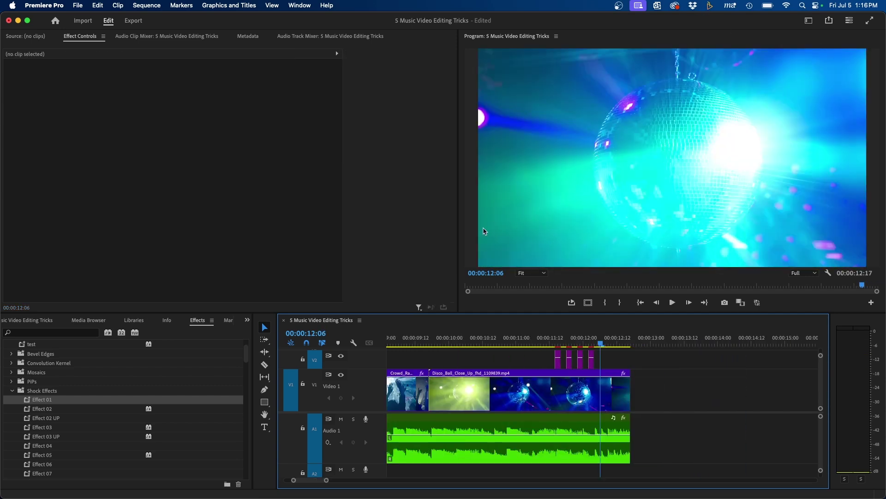
# - Create a new Black Video item in the project with the default settings
pyautogui.click(31, 325)
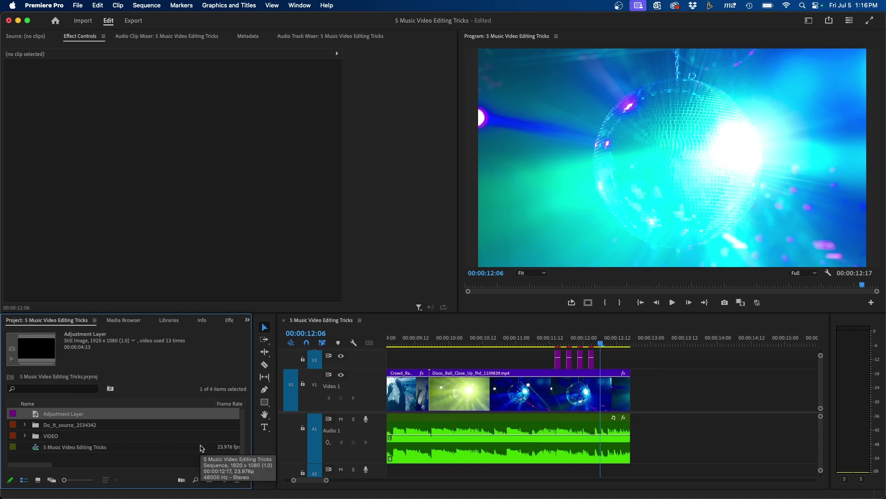
pyautogui.rightClick(171, 461)
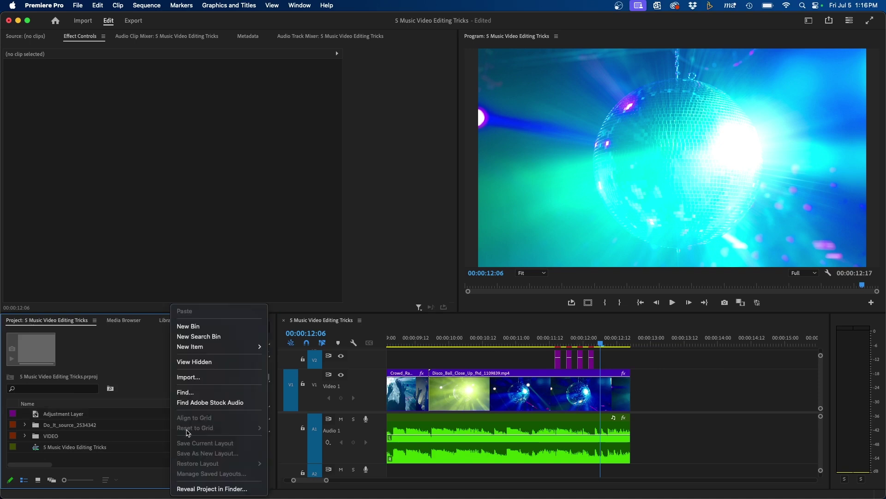
pyautogui.moveTo(256, 347)
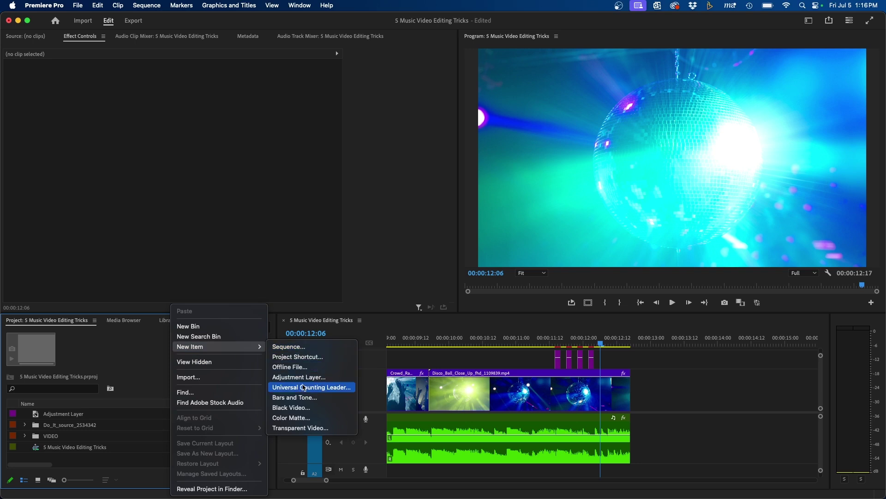
pyautogui.click(292, 407)
pyautogui.press('Return')
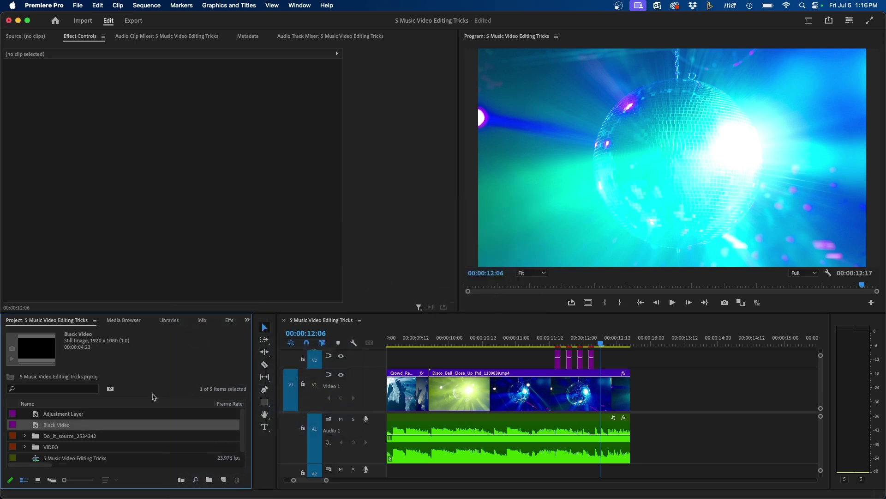
# - Place the Black Video on track V2 at 00:00:12:06 and set its duration to 00:00:00:01
pyautogui.moveTo(64, 425); pyautogui.dragTo(609, 367)
pyautogui.click(631, 363)
pyautogui.rightClick(631, 364)
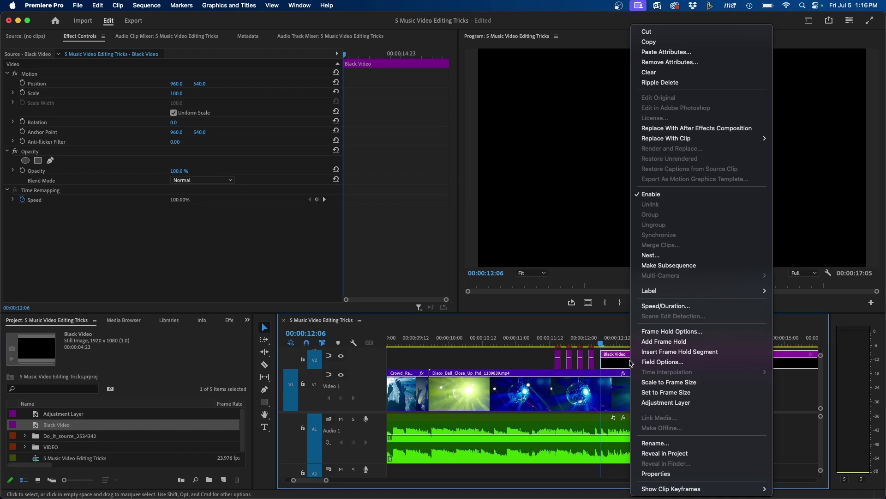
pyautogui.click(677, 304)
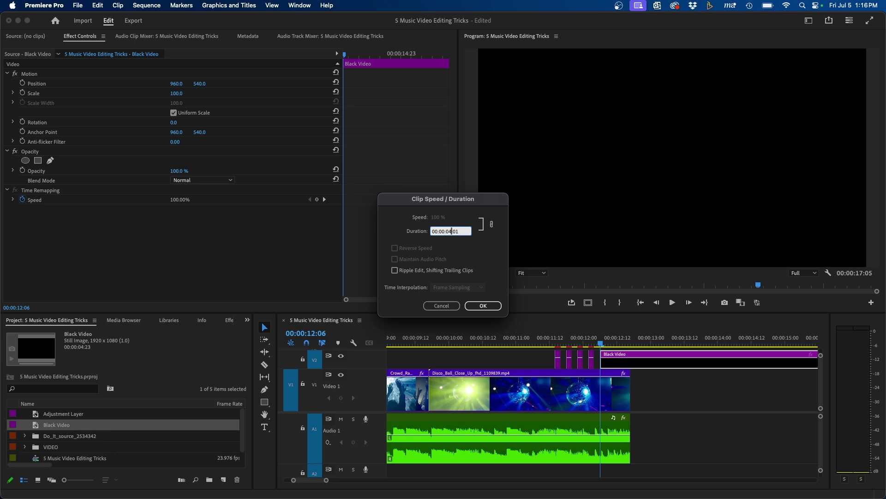
pyautogui.click(483, 306)
pyautogui.click(659, 366)
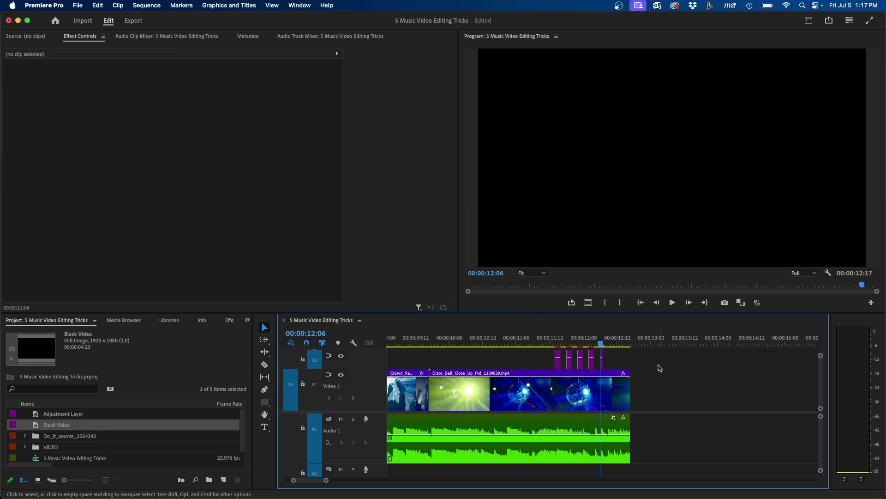
# - Copy the one-frame Black Video and paste it on V2 at 00:00:12:08, 12:10, 12:12 and 12:14
pyautogui.press('=')
pyautogui.click(609, 364)
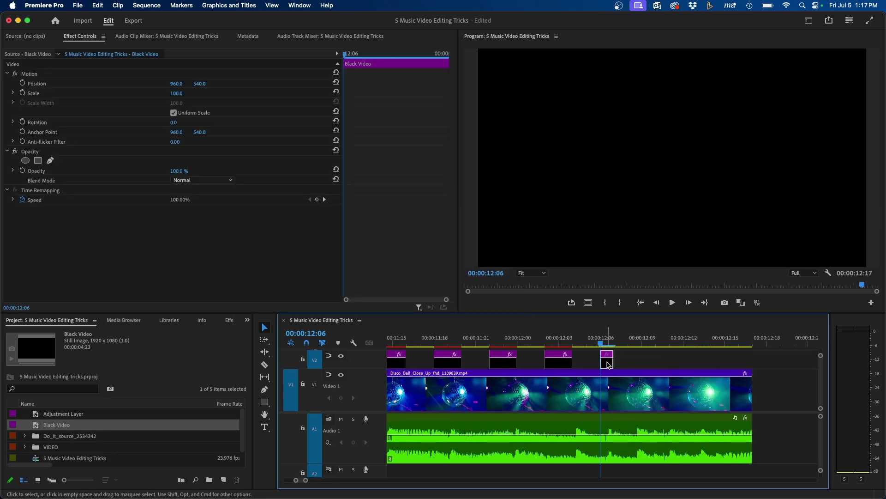
pyautogui.click(622, 338)
pyautogui.moveTo(625, 339); pyautogui.dragTo(631, 337)
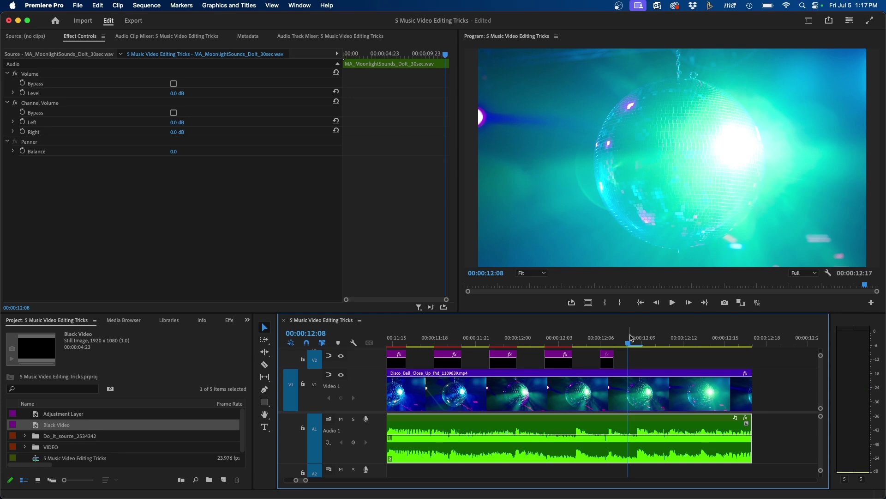
pyautogui.press('super+v')
pyautogui.click(656, 338)
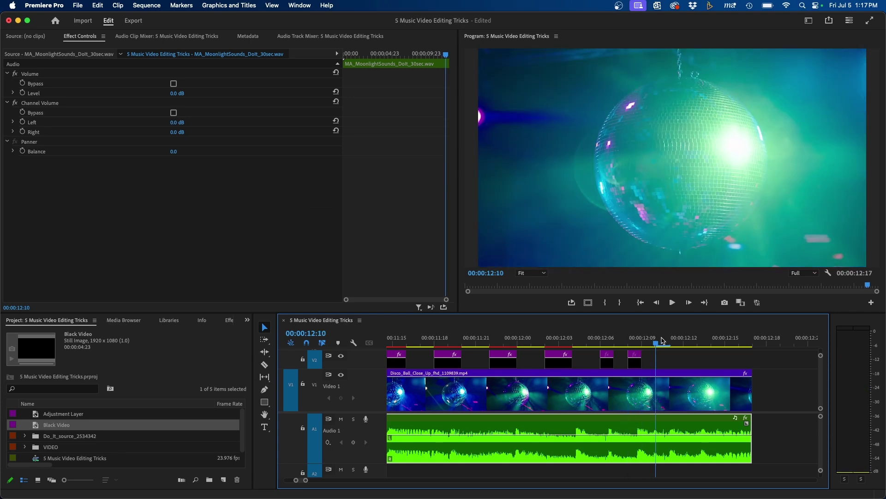
pyautogui.press('super+v')
pyautogui.click(684, 339)
pyautogui.press('super+v')
pyautogui.click(712, 339)
pyautogui.press('super+v')
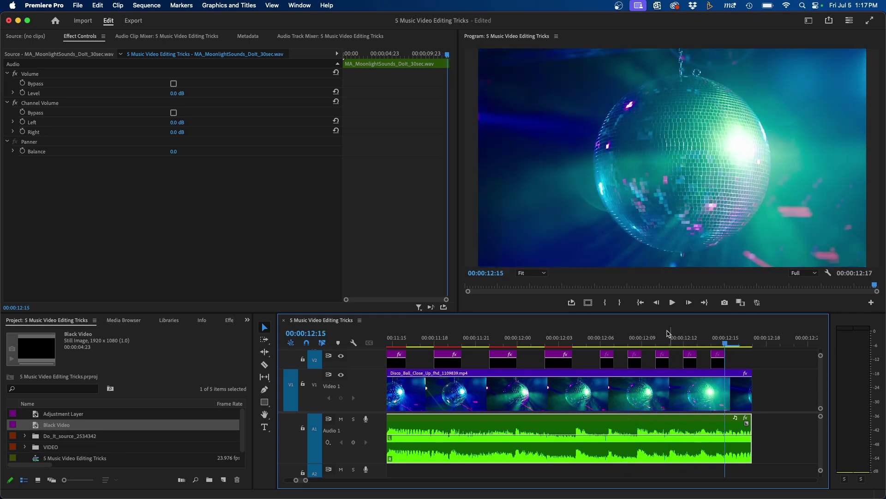
# - Play back the disco ball ending to review the Effect 01 and Black Video flashes
pyautogui.click(490, 337)
pyautogui.click(503, 360)
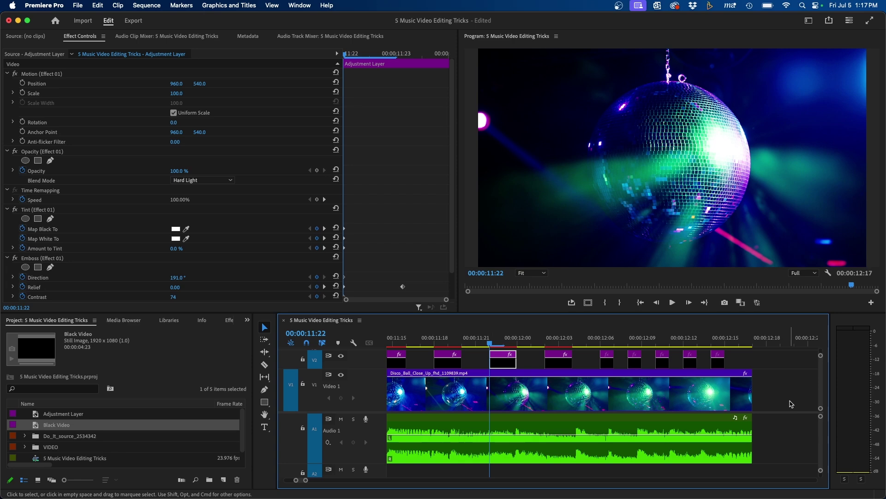
pyautogui.press('space')
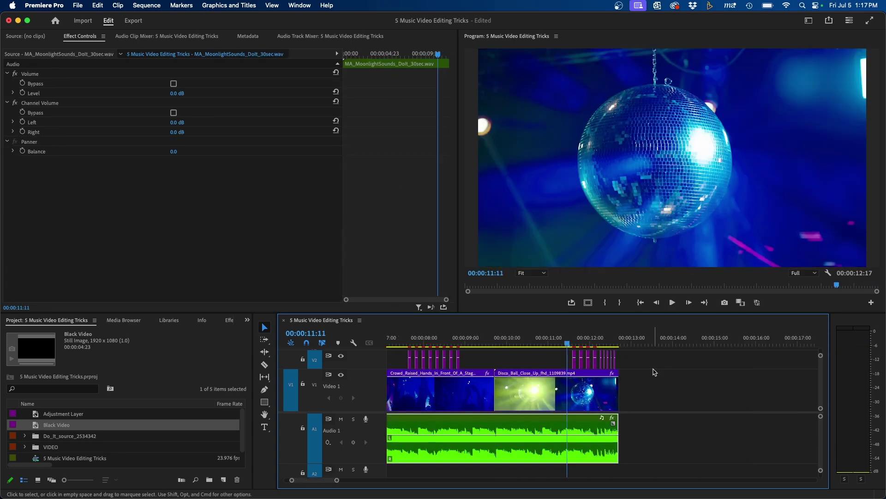
pyautogui.click(667, 380)
pyautogui.press('space')
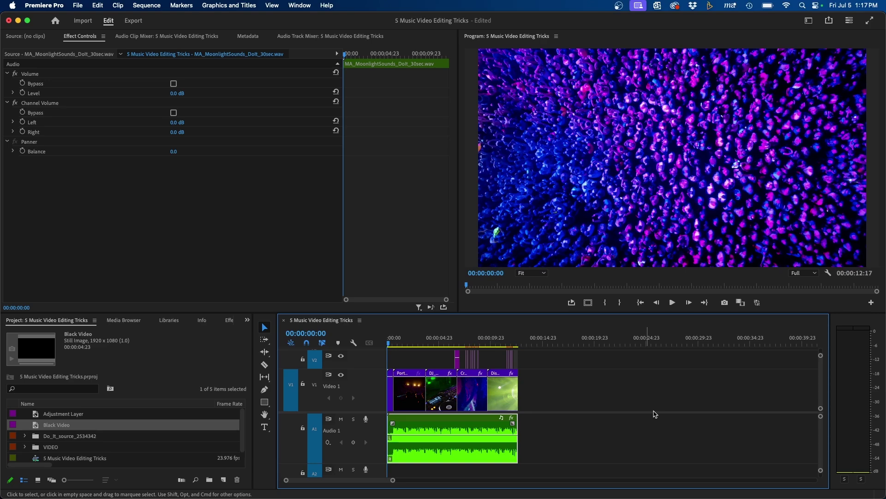
# - Play the sequence from 00:00:00:00 to review the opening crowd and DJ clips
pyautogui.press('space')
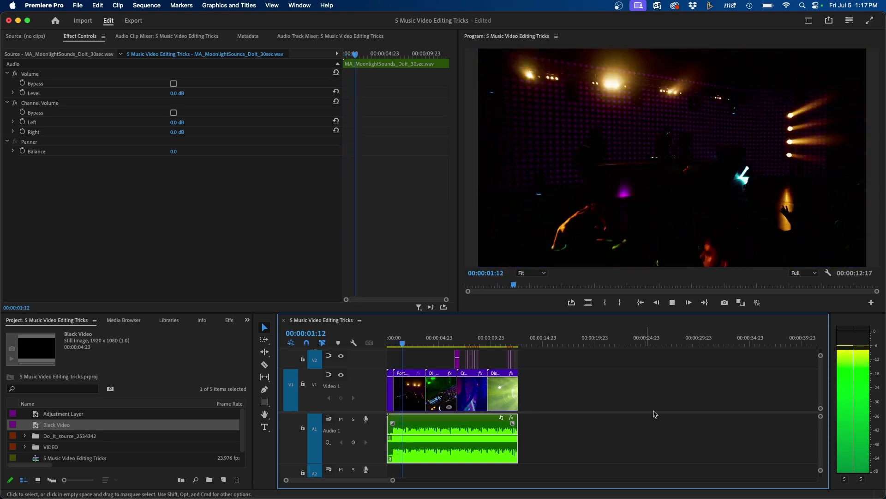
pyautogui.press('space')
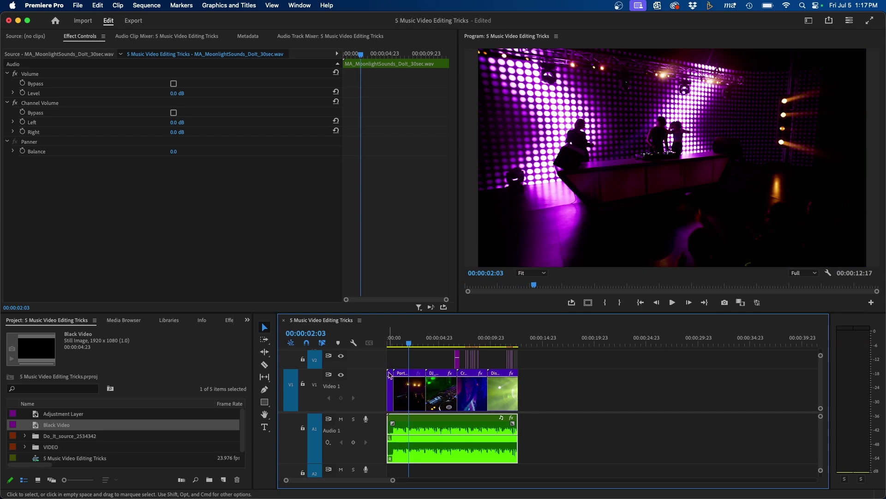
pyautogui.click(385, 337)
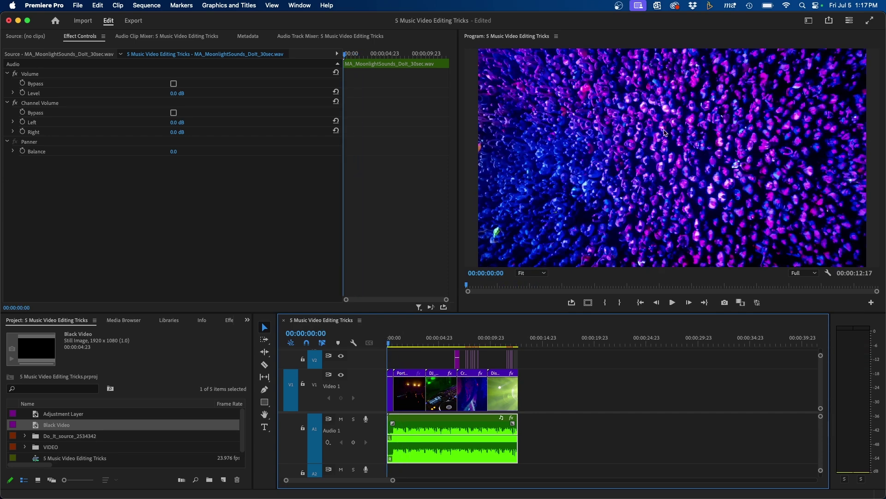
pyautogui.press('space')
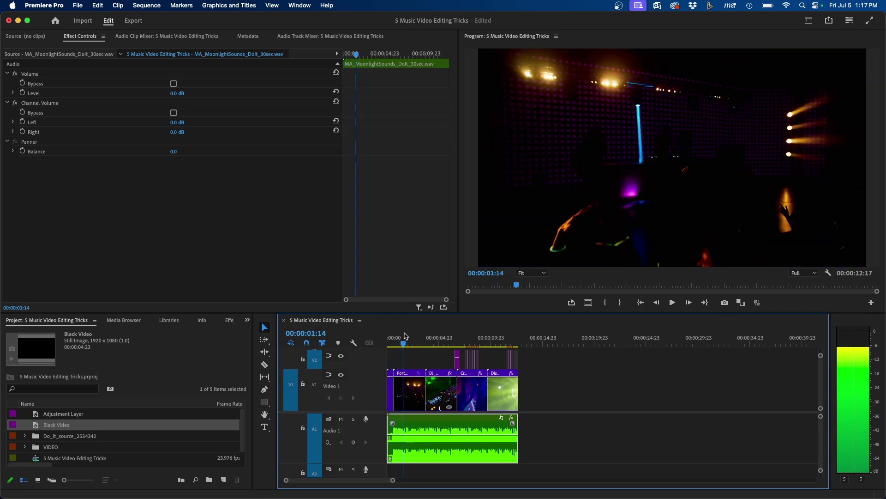
pyautogui.press('space')
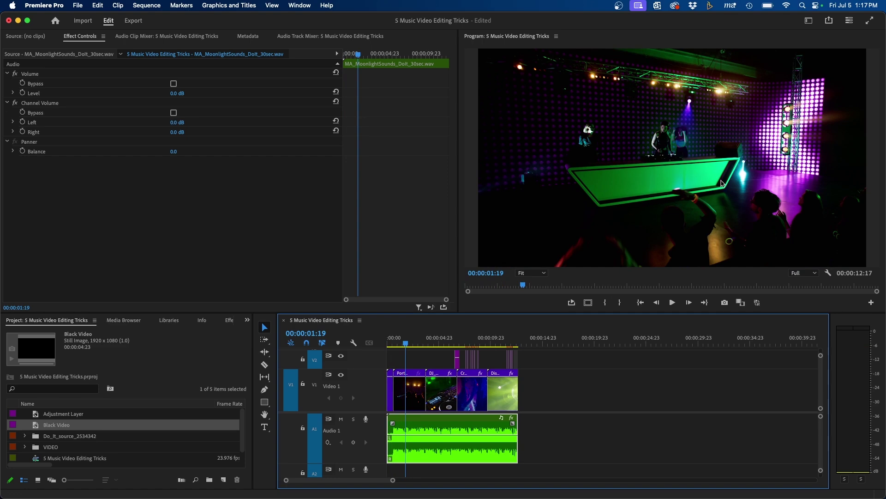
# - Show the Time Remapping Speed line on the People_Dancing_Aerial and Portrait_Of_Female_Techno_DJ clips in the timeline
pyautogui.click(577, 399)
pyautogui.scroll(5, 480, 401)
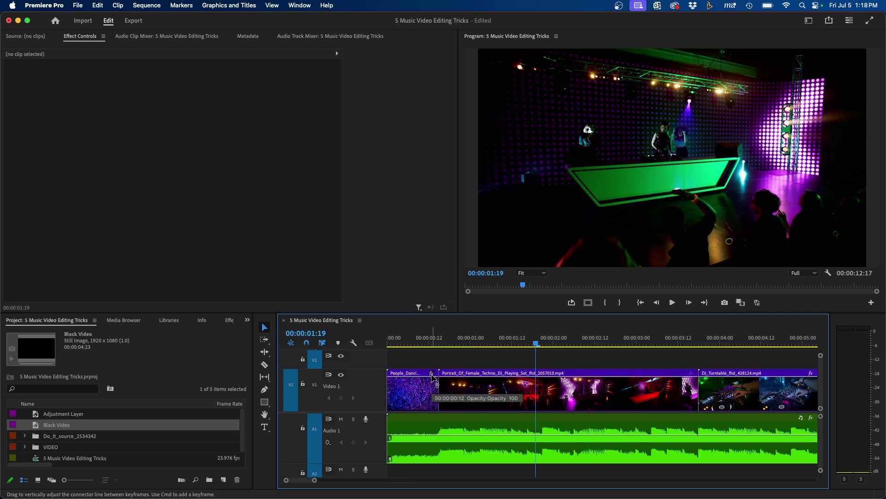
pyautogui.click(432, 373)
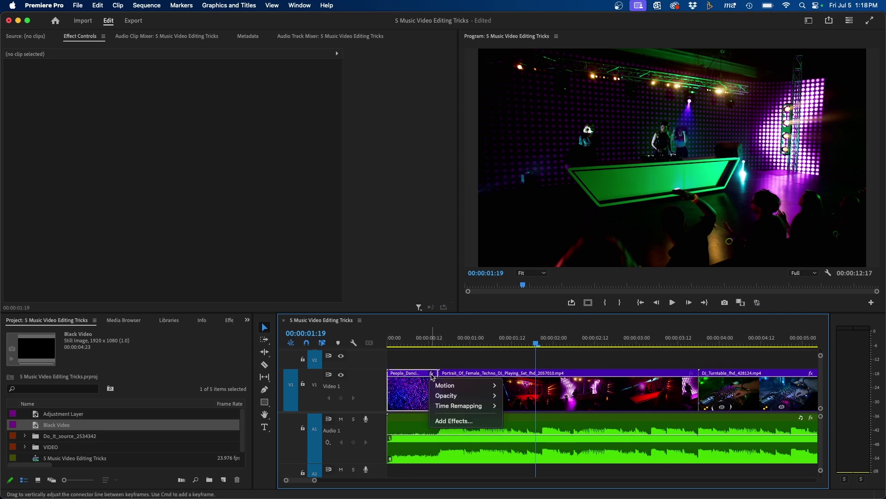
pyautogui.moveTo(480, 405)
pyautogui.click(516, 406)
pyautogui.click(606, 394)
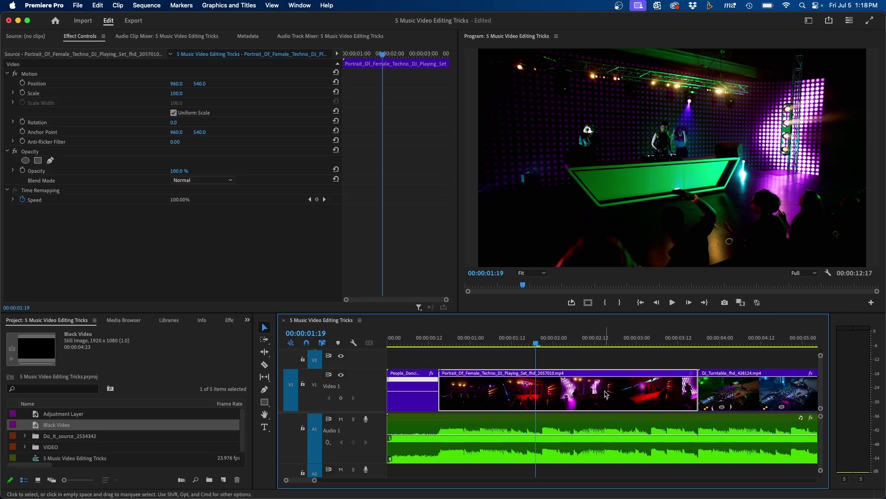
pyautogui.click(690, 373)
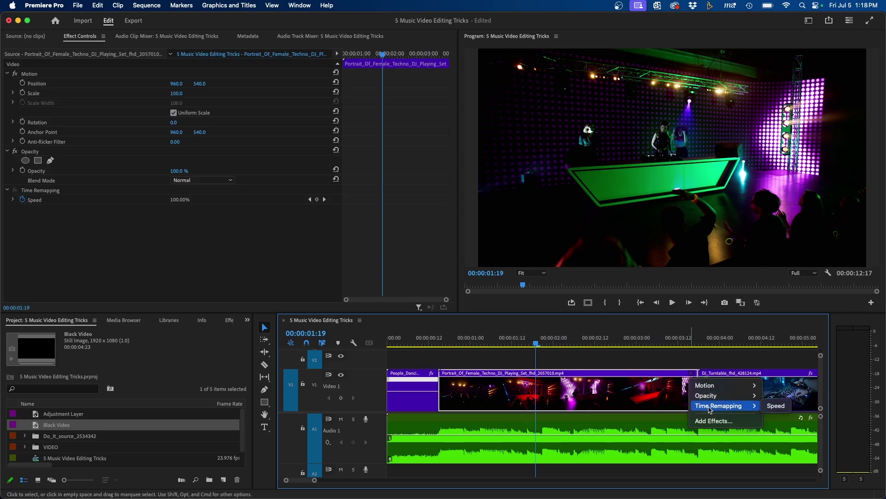
pyautogui.click(778, 406)
# - Move the crowd aerial clip up to track V2, enlarge that track and extend the clip's end to about 00:00:03:12
pyautogui.click(421, 340)
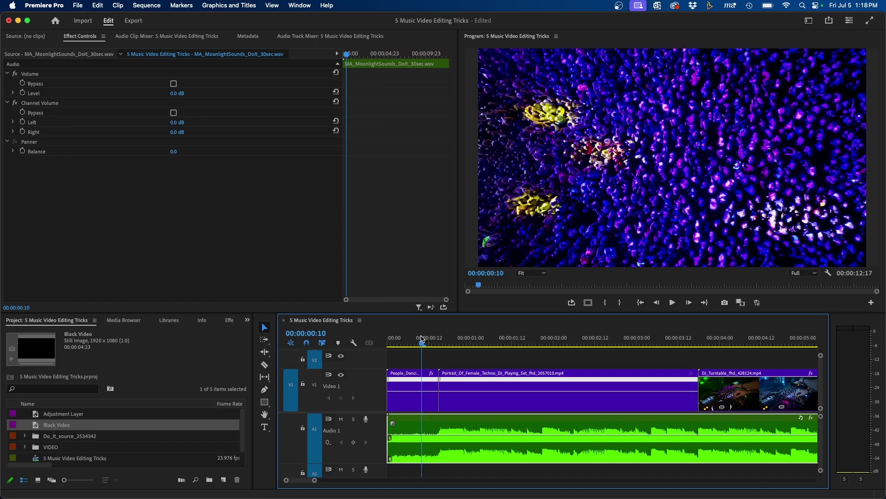
pyautogui.moveTo(410, 376); pyautogui.dragTo(411, 358)
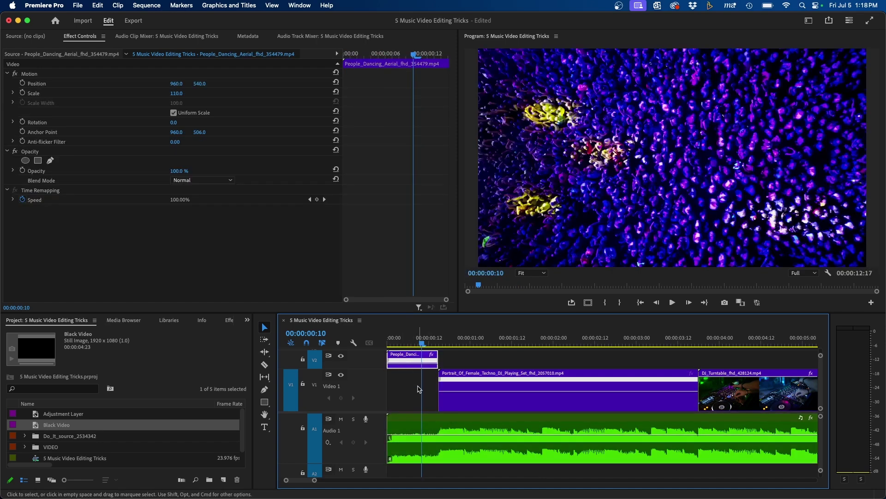
pyautogui.scroll(2, 419, 389)
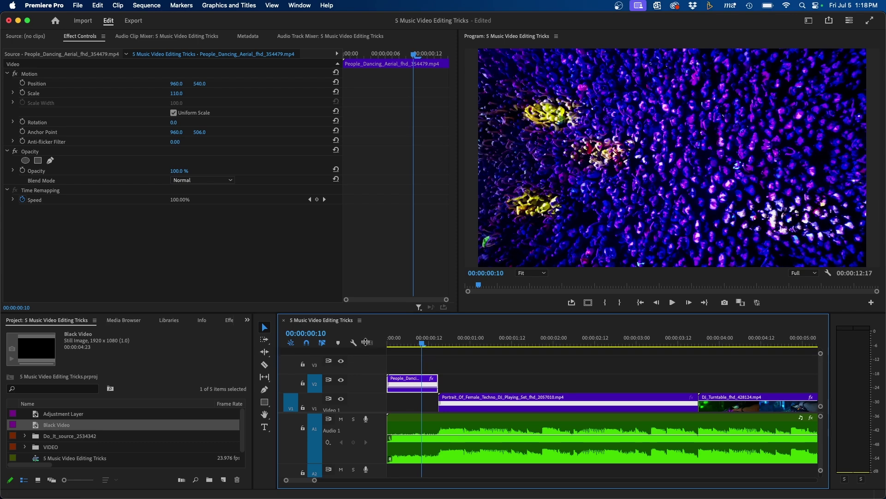
pyautogui.doubleClick(370, 383)
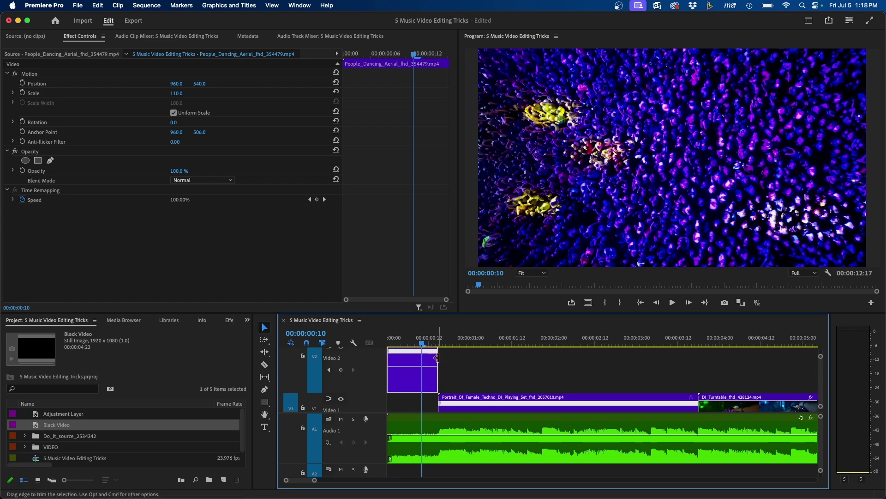
pyautogui.moveTo(439, 356); pyautogui.dragTo(676, 357)
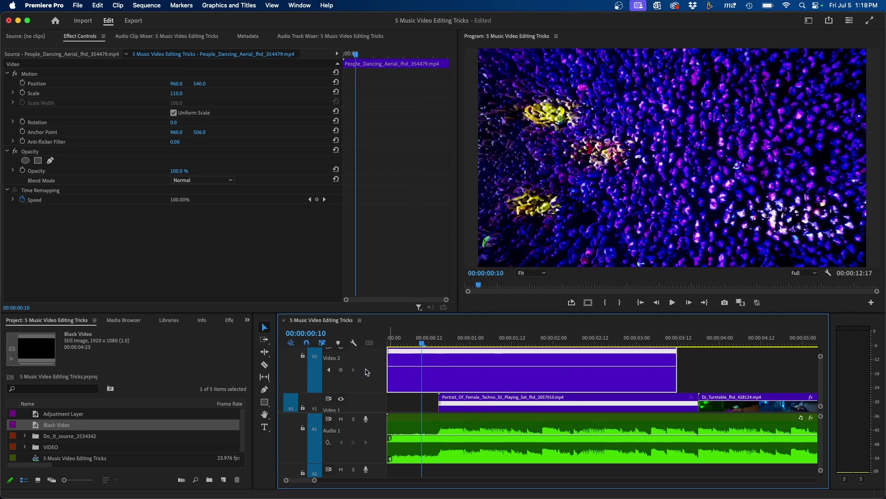
# - Add a speed keyframe to the crowd clip at 00:00:00:10, raise the speed after it to 1000% and spread it into a ramp
pyautogui.click(264, 389)
pyautogui.click(422, 367)
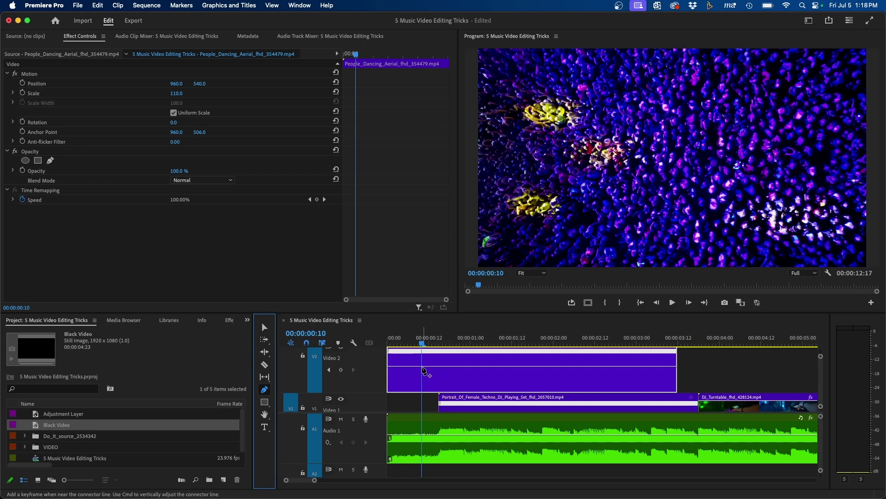
pyautogui.press('v')
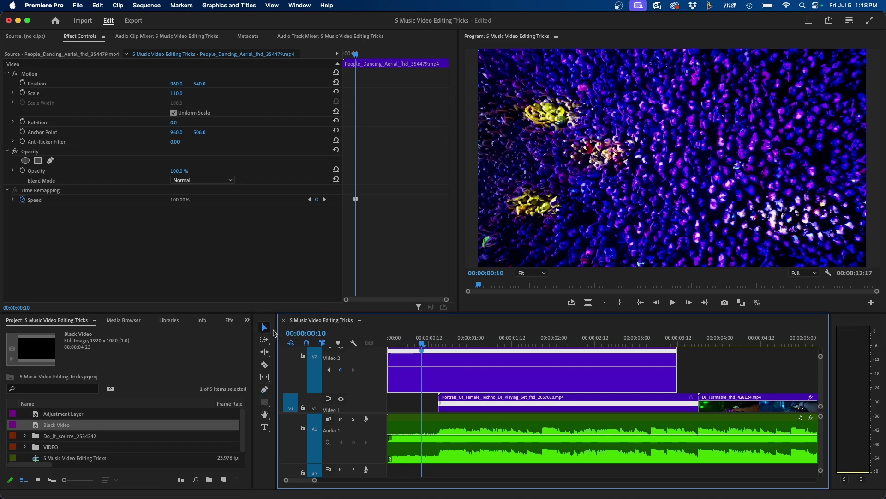
pyautogui.moveTo(490, 369); pyautogui.dragTo(490, 353)
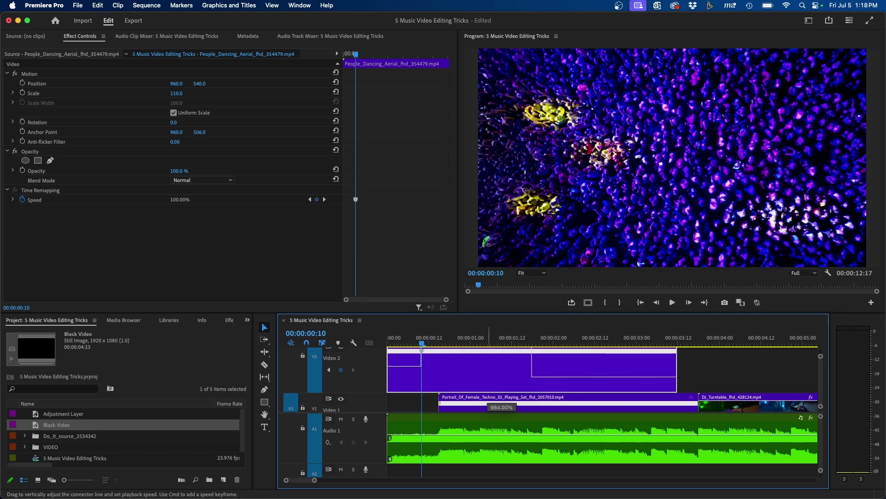
pyautogui.moveTo(490, 352); pyautogui.dragTo(490, 347)
pyautogui.moveTo(426, 354); pyautogui.dragTo(450, 356)
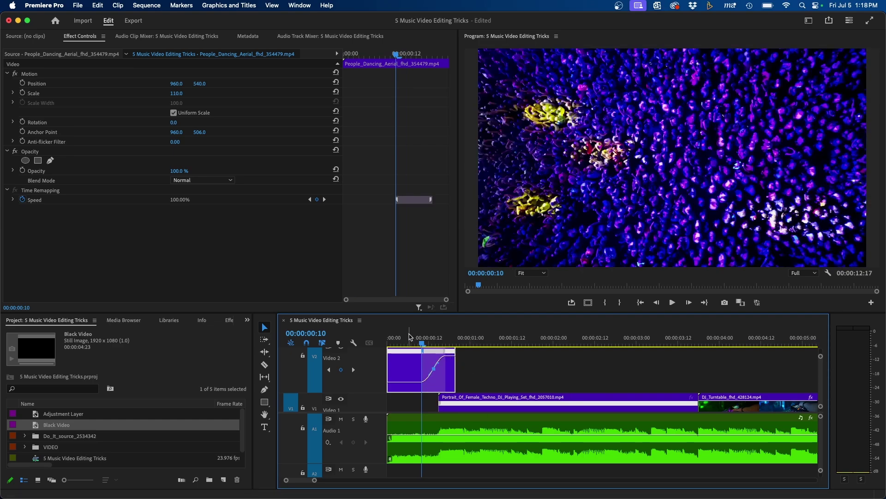
# - Raise the crowd clip's speed after the ramp to about 2520% and adjust its end to meet the start of the DJ clip
pyautogui.press('space')
pyautogui.press('space')
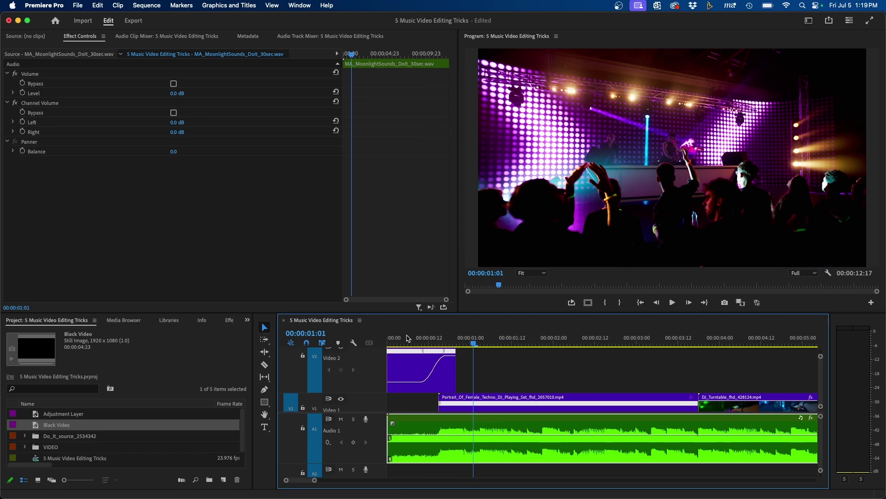
pyautogui.moveTo(442, 341); pyautogui.dragTo(449, 341)
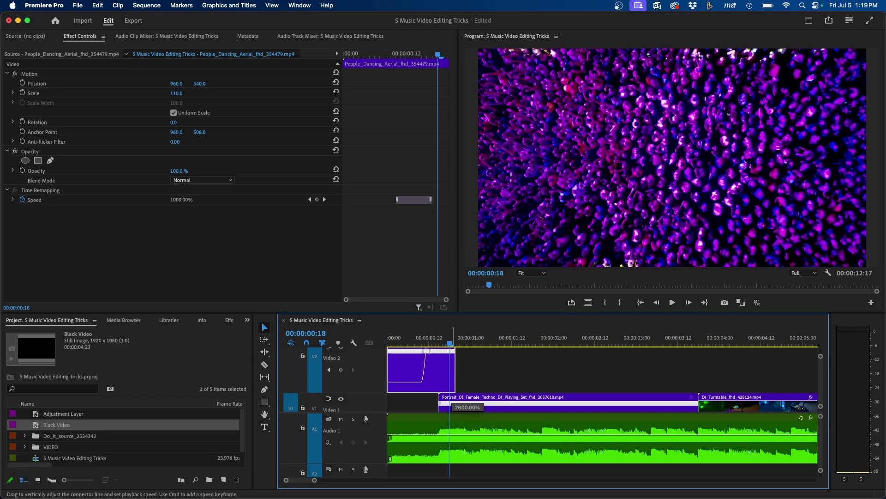
pyautogui.moveTo(448, 398); pyautogui.dragTo(426, 299)
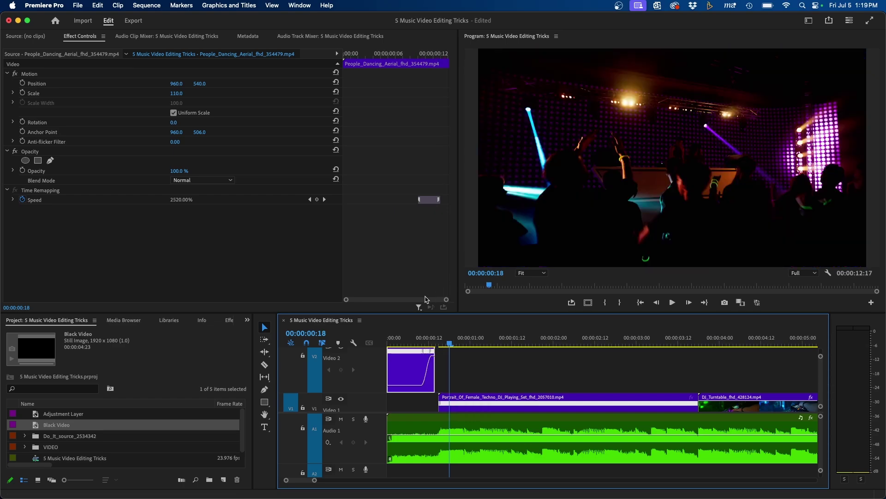
pyautogui.press('Home')
pyautogui.press('space')
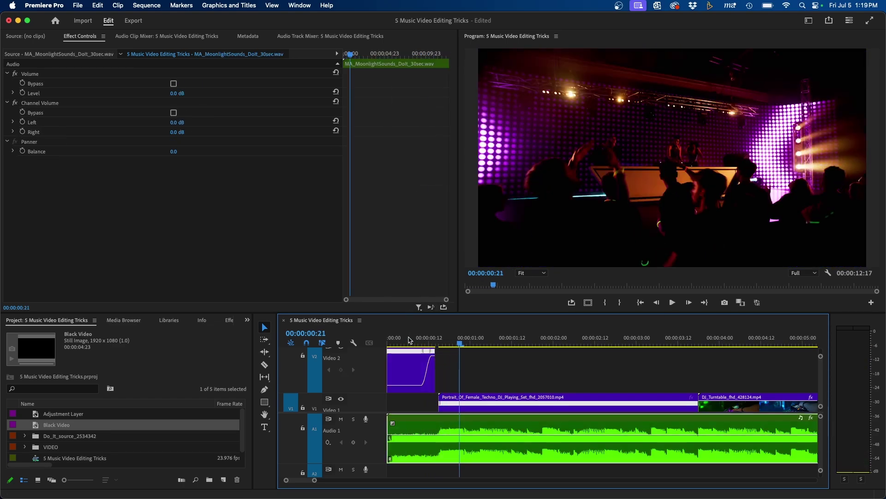
pyautogui.press('space')
pyautogui.press('space')
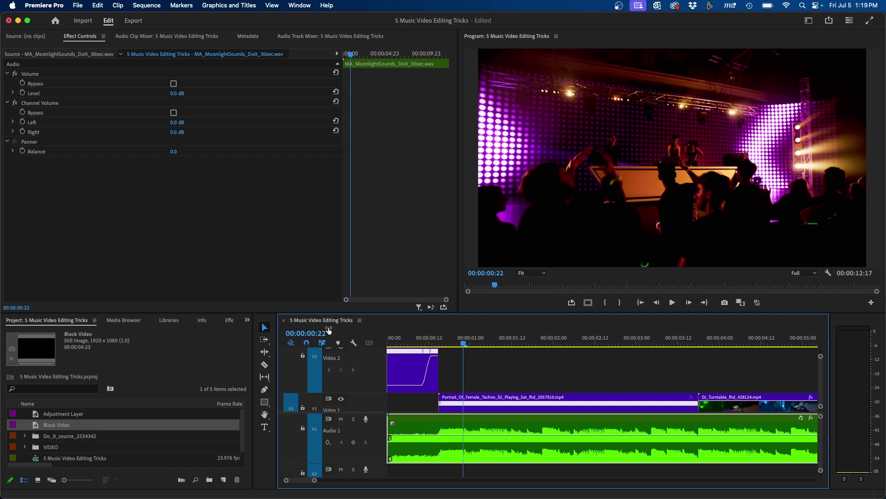
# - Add a speed keyframe to the Portrait_Of_Female_Techno_DJ clip at 00:00:02:15 and sharply raise the speed of the section before it
pyautogui.click(492, 402)
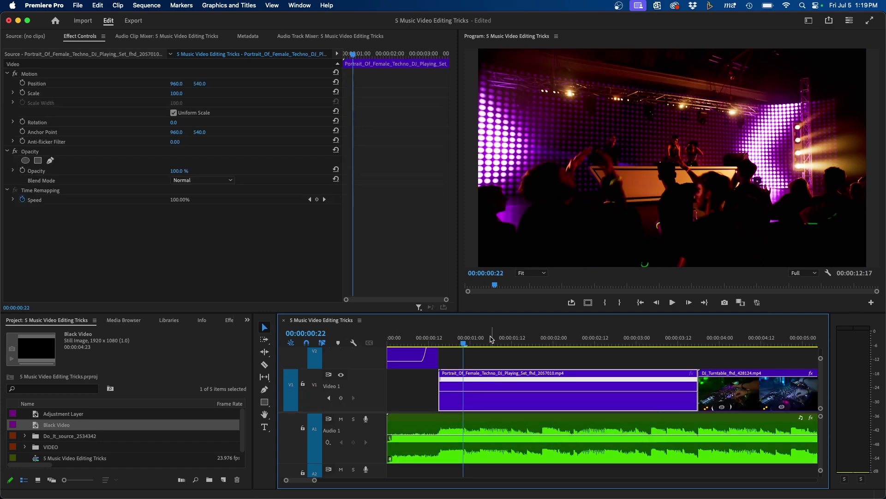
pyautogui.moveTo(466, 340); pyautogui.dragTo(608, 346)
pyautogui.press('p')
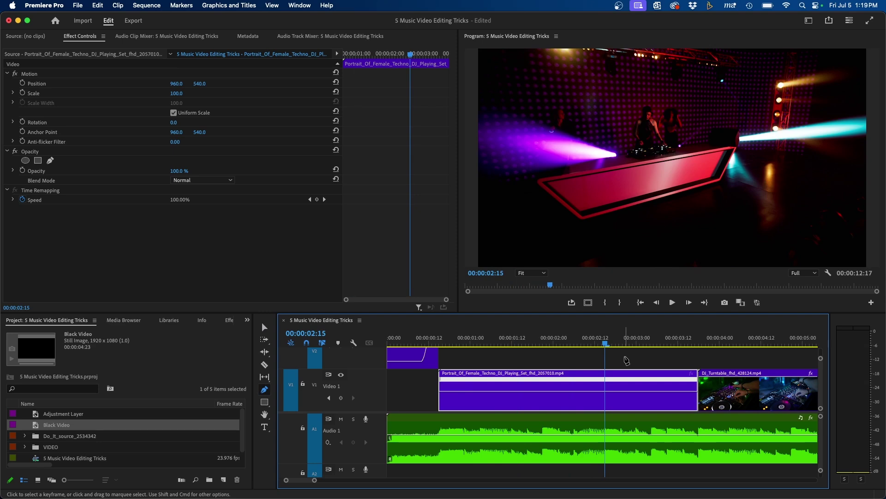
pyautogui.click(604, 392)
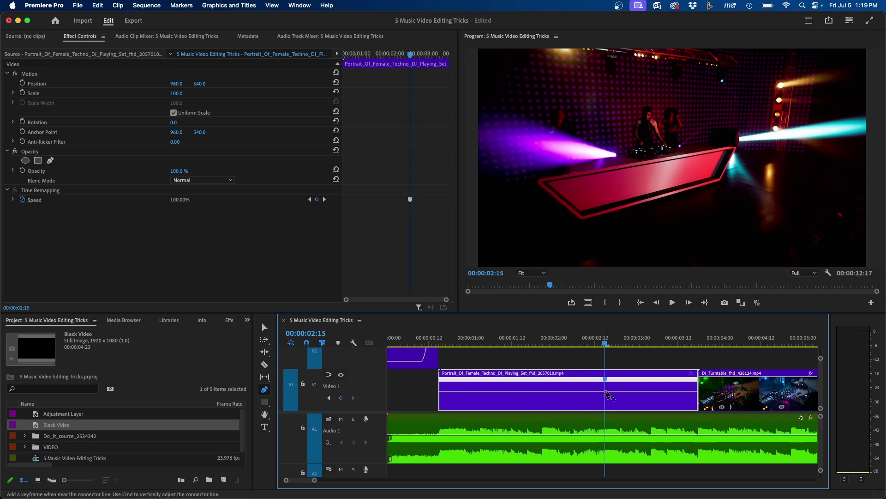
pyautogui.press('v')
pyautogui.moveTo(495, 391); pyautogui.dragTo(495, 382)
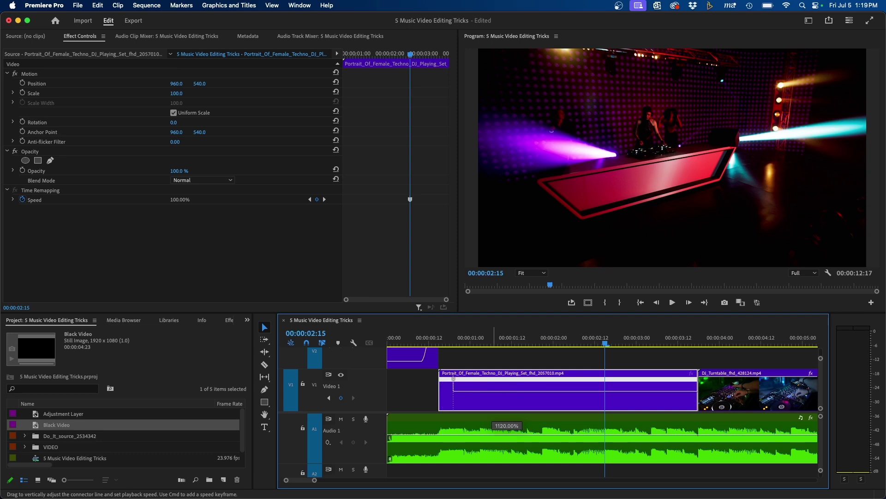
pyautogui.moveTo(495, 377); pyautogui.dragTo(493, 4)
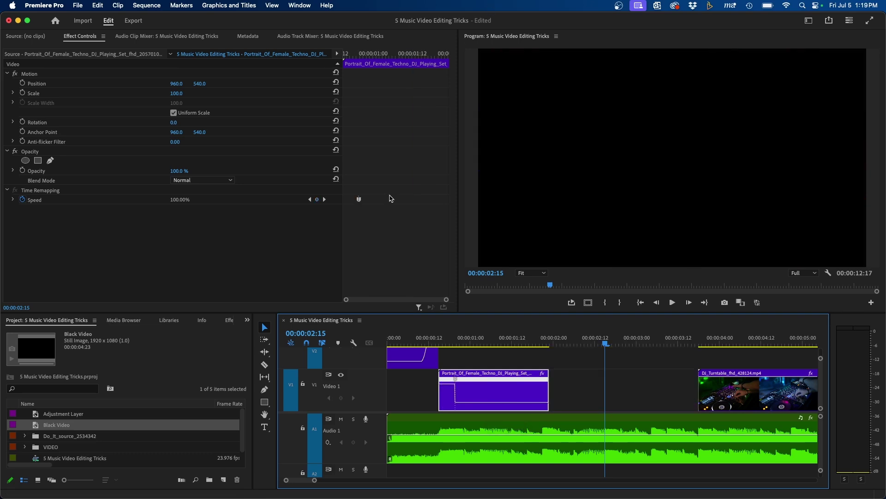
# - Extend the DJ clip's end to the turntable clip and shape its speed change into a short slow-down ramp near the clip's start
pyautogui.moveTo(457, 379); pyautogui.dragTo(698, 380)
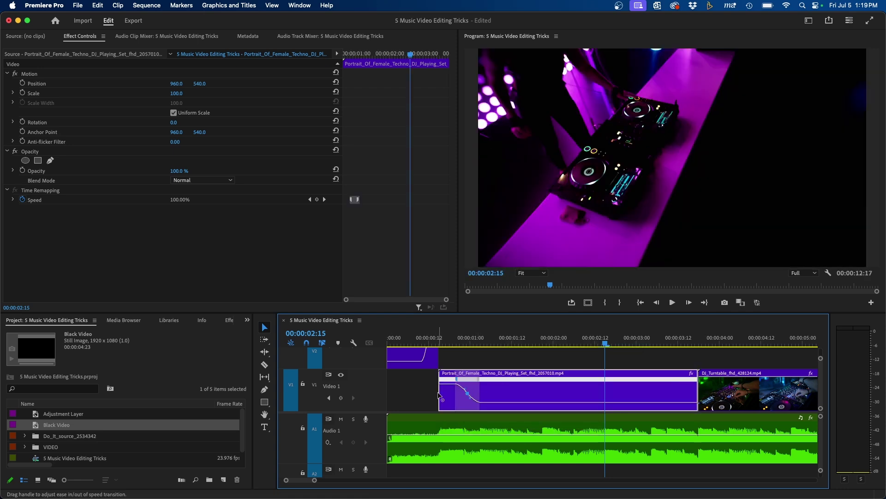
pyautogui.moveTo(467, 378); pyautogui.dragTo(452, 380)
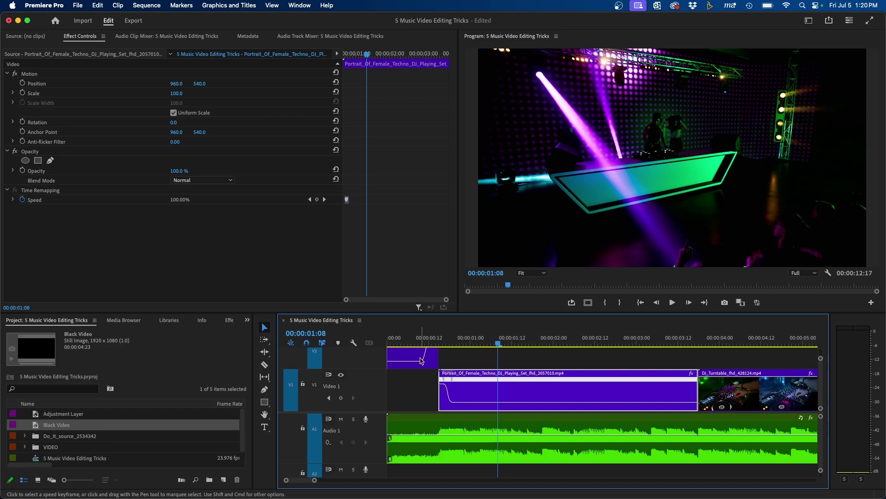
# - Preview the speed-ramped transition and move the crowd clip back down to V1 directly before the DJ clip
pyautogui.click(412, 344)
pyautogui.press('space')
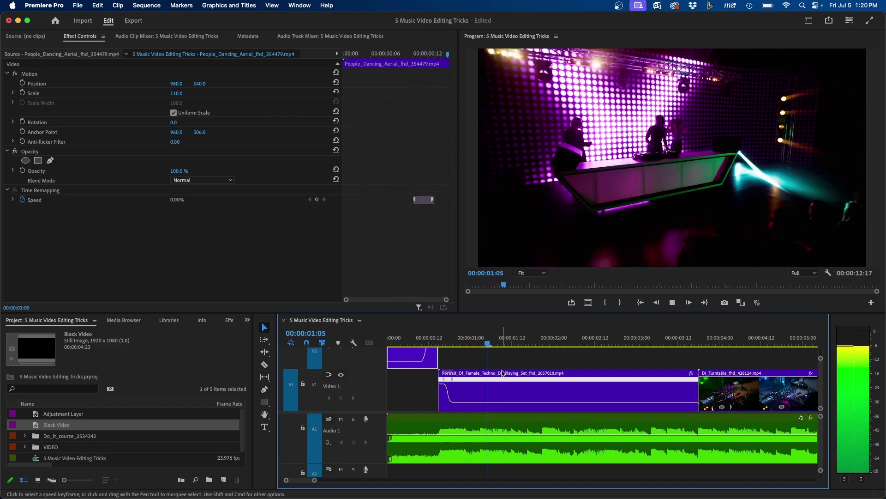
pyautogui.click(522, 342)
pyautogui.moveTo(412, 358); pyautogui.dragTo(413, 388)
# - Play the sequence from 00:00:00:00 to review the speed ramp between the crowd and DJ clips
pyautogui.press('Home')
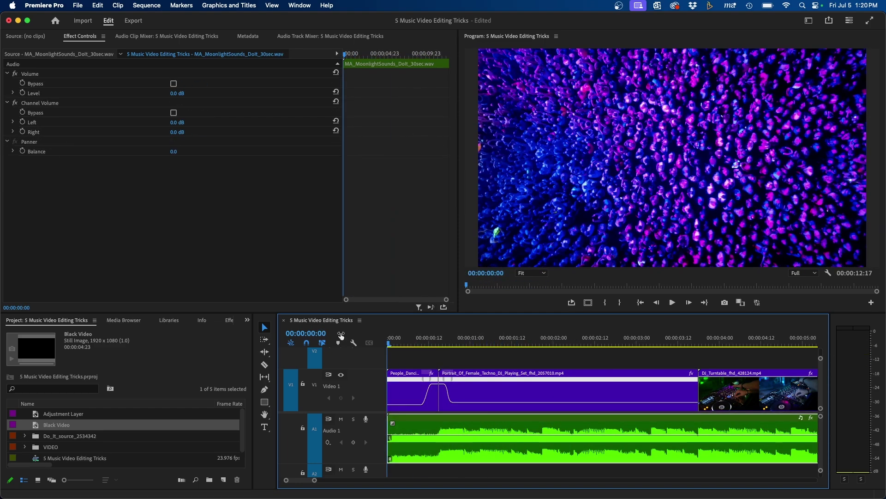
pyautogui.click(485, 358)
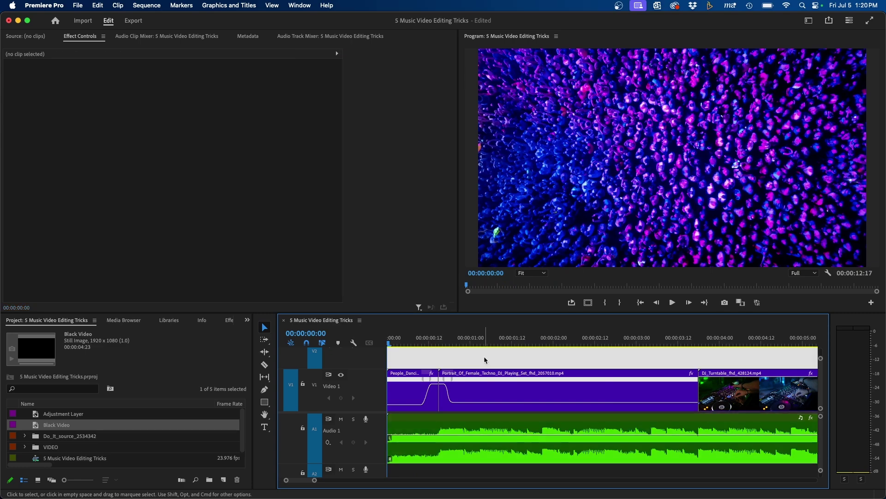
pyautogui.press('space')
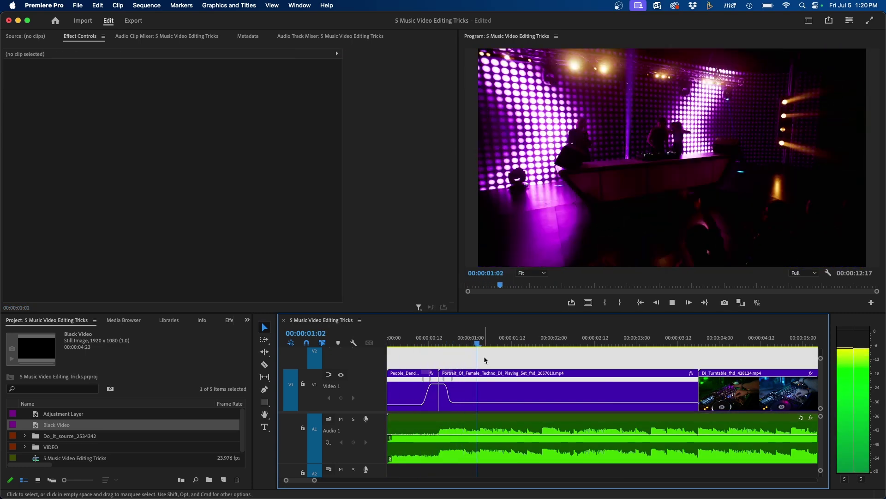